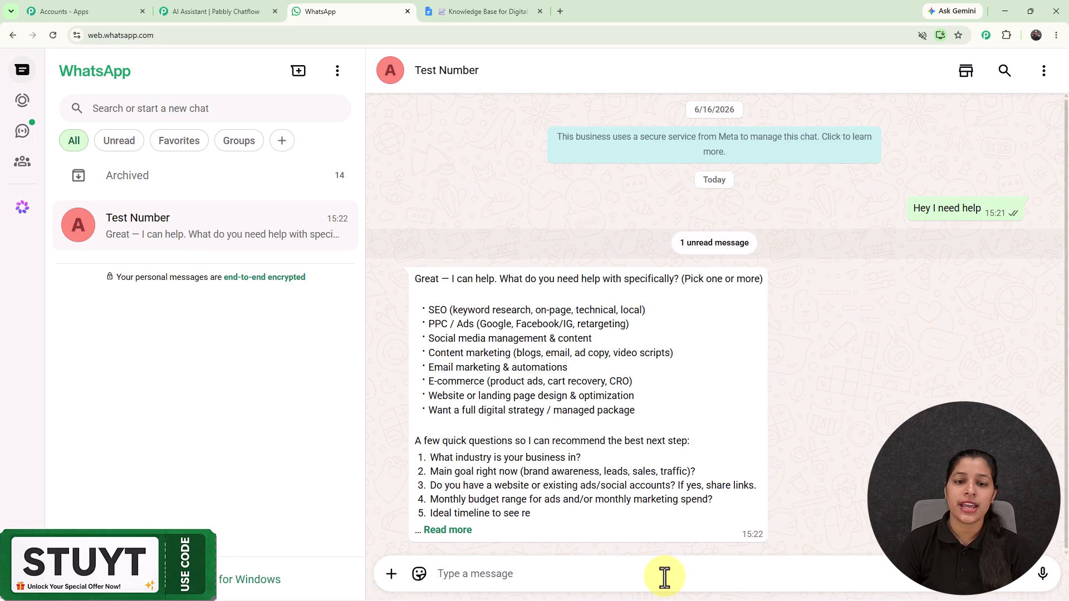
- Expand the assistant's full reply in the Test Number chat and send the question "How can I improve my website's conversion rate?"
drag(412, 279, 695, 405)
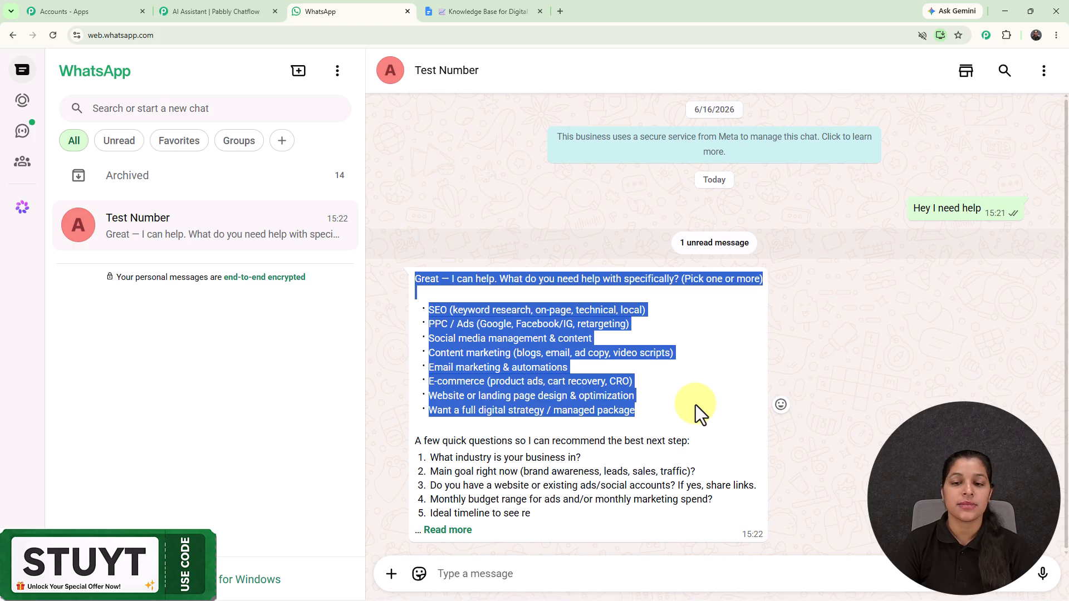
click(695, 405)
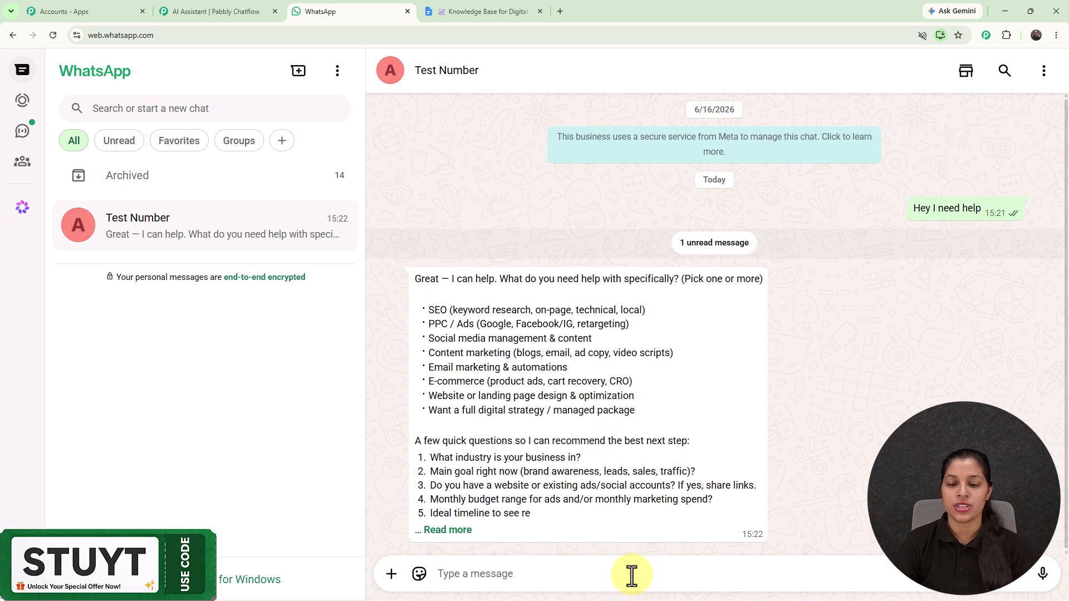
click(452, 529)
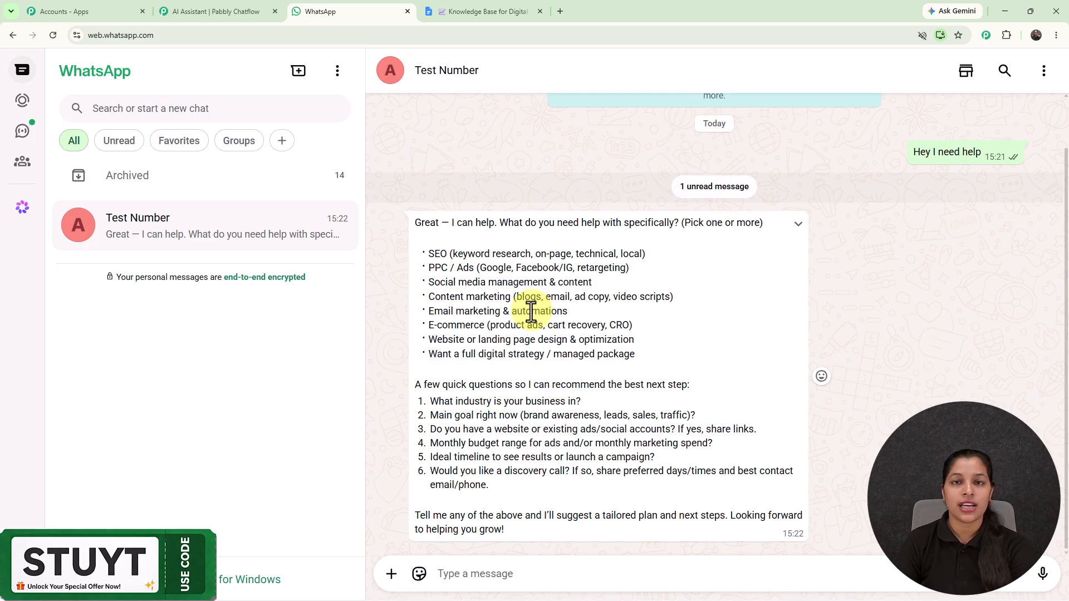
text(How can I improve my website's conversion rate?)
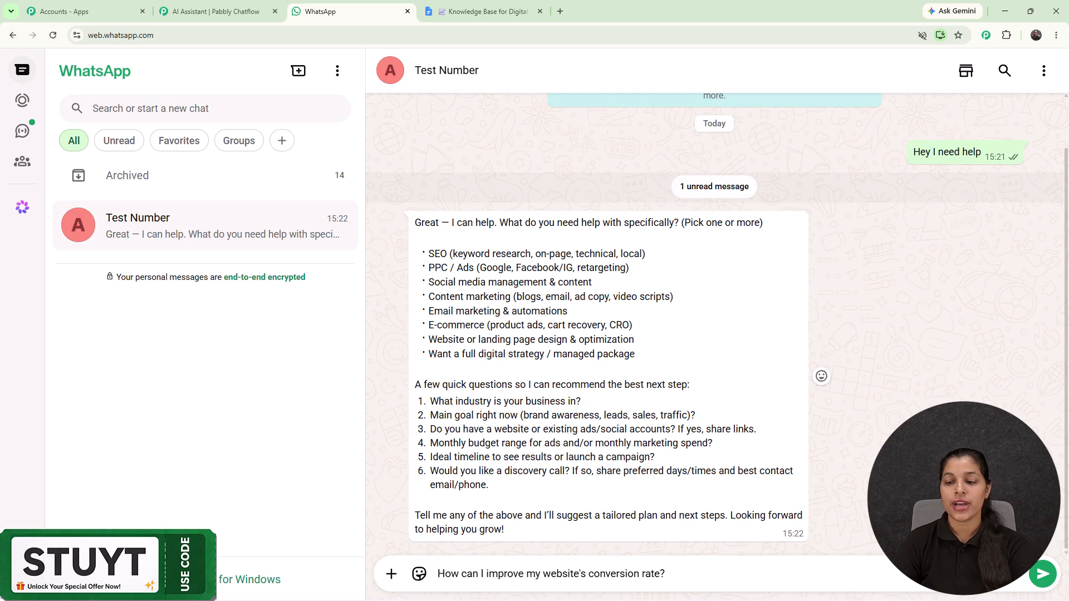
key(Return)
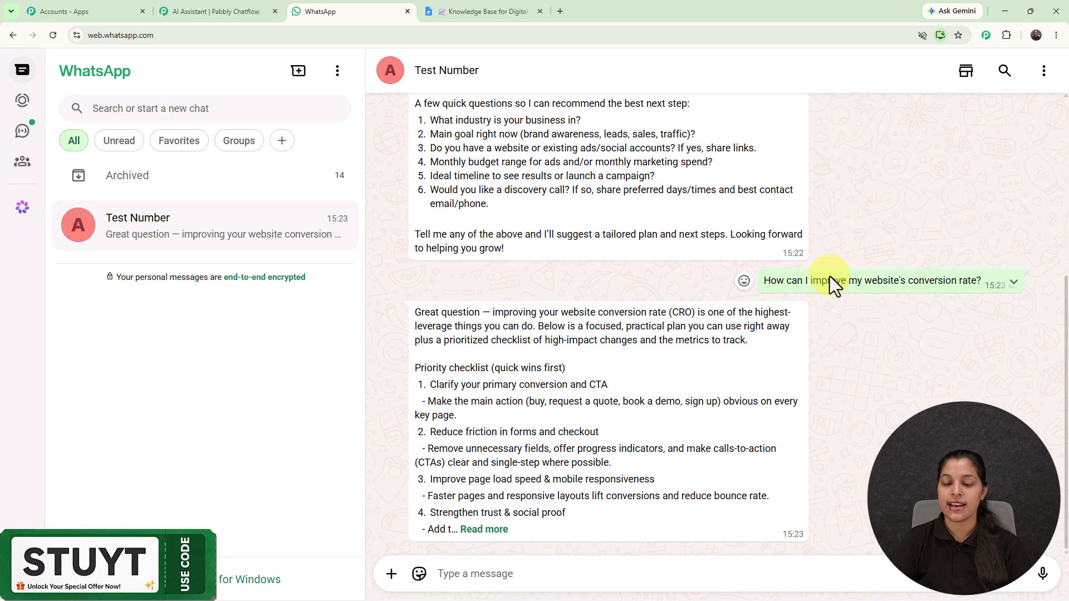
- Expand the reply about website conversion rate and read through its checklist, metrics, 30/60/90 day plan and suggested deliverables
click(495, 530)
scroll(584, 353, down, 6)
scroll(585, 351, up, 1)
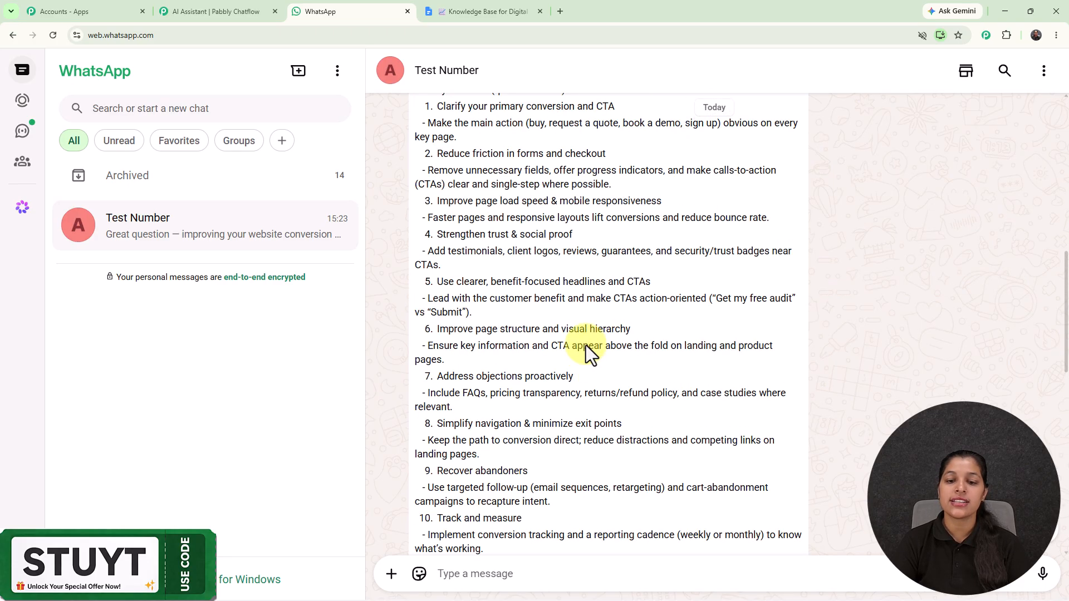
scroll(586, 350, down, 5)
scroll(585, 345, down, 1)
scroll(585, 345, down, 6)
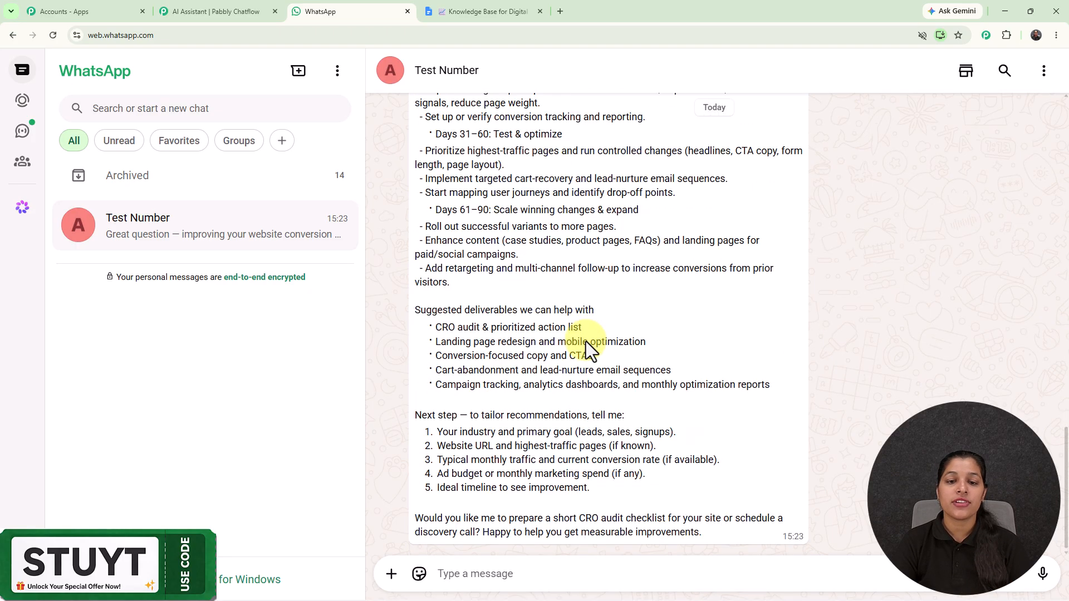
scroll(586, 342, down, 1)
scroll(583, 346, up, 7)
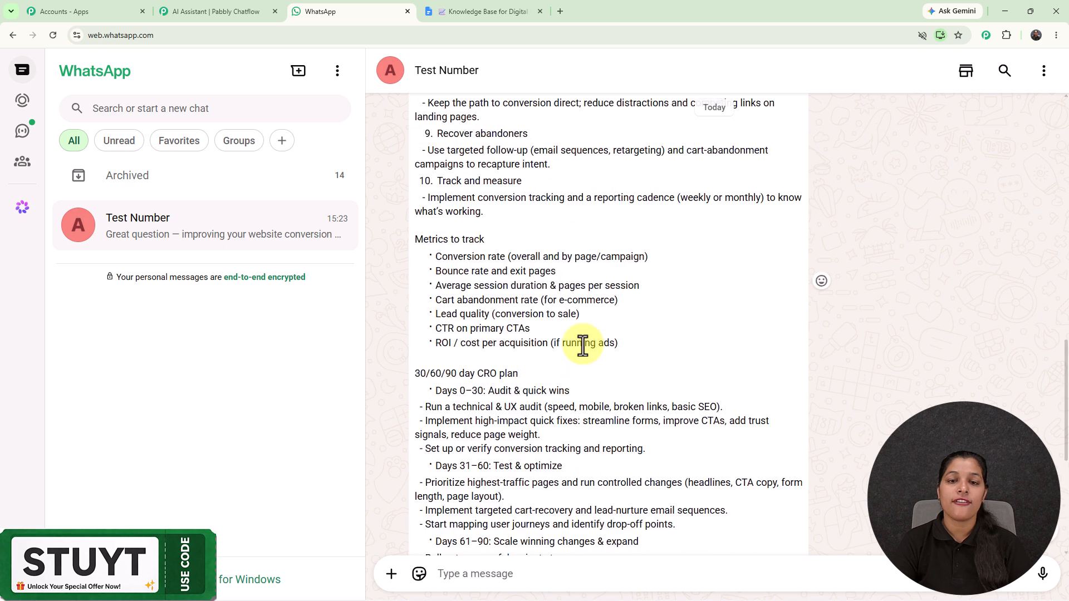
scroll(583, 345, down, 4)
- Send the follow-up question "What strategy would you suggest for generating more qualified leads?" in the Test Number chat
click(635, 576)
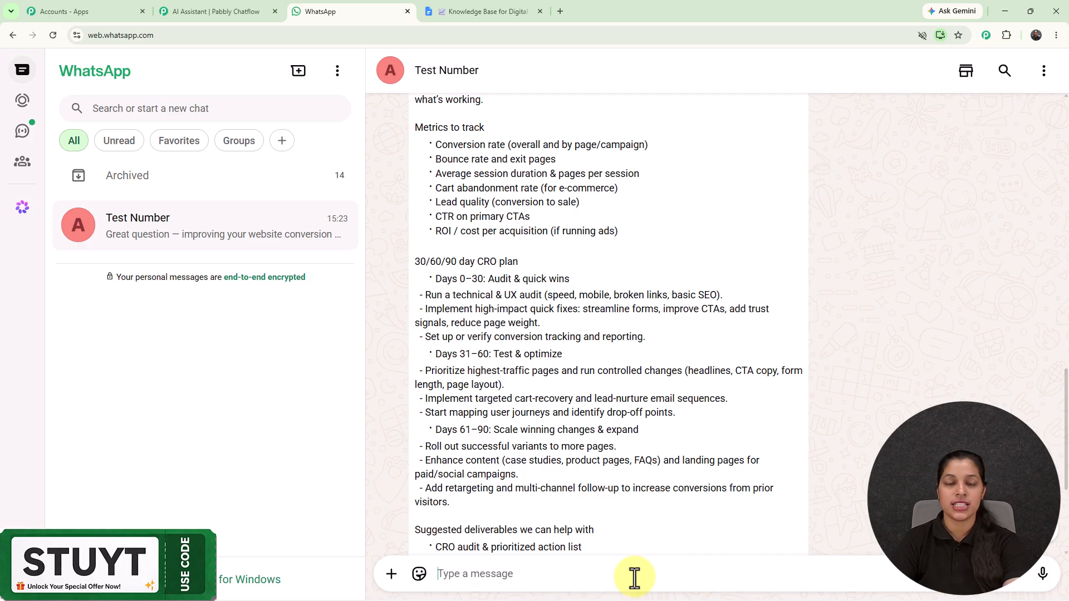
click(1039, 577)
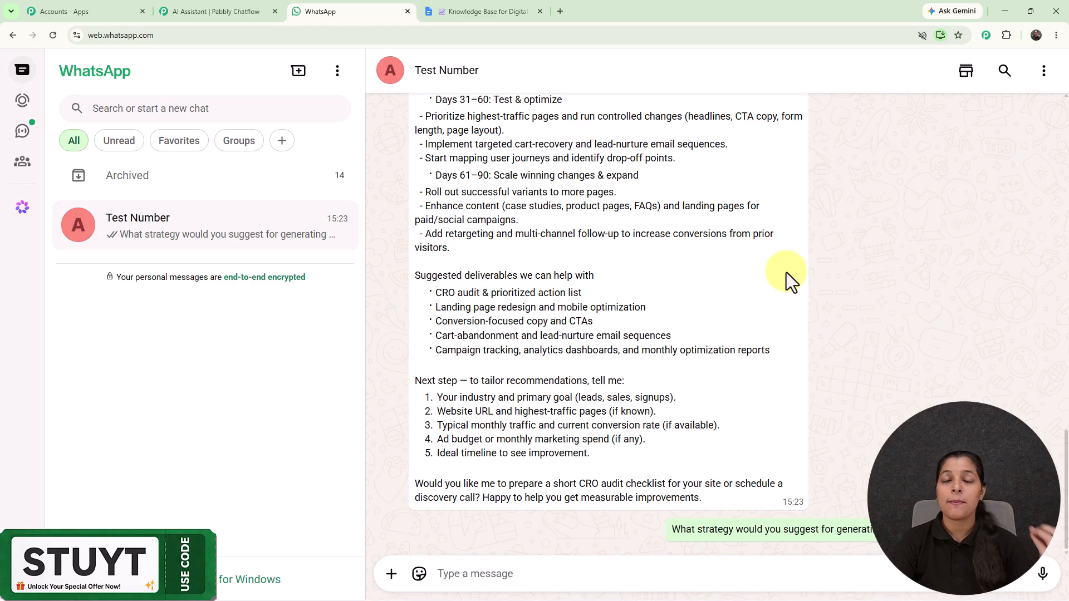
- Glance at the knowledge base document in Google Docs, return to WhatsApp and read the full reply about generating qualified leads
click(501, 11)
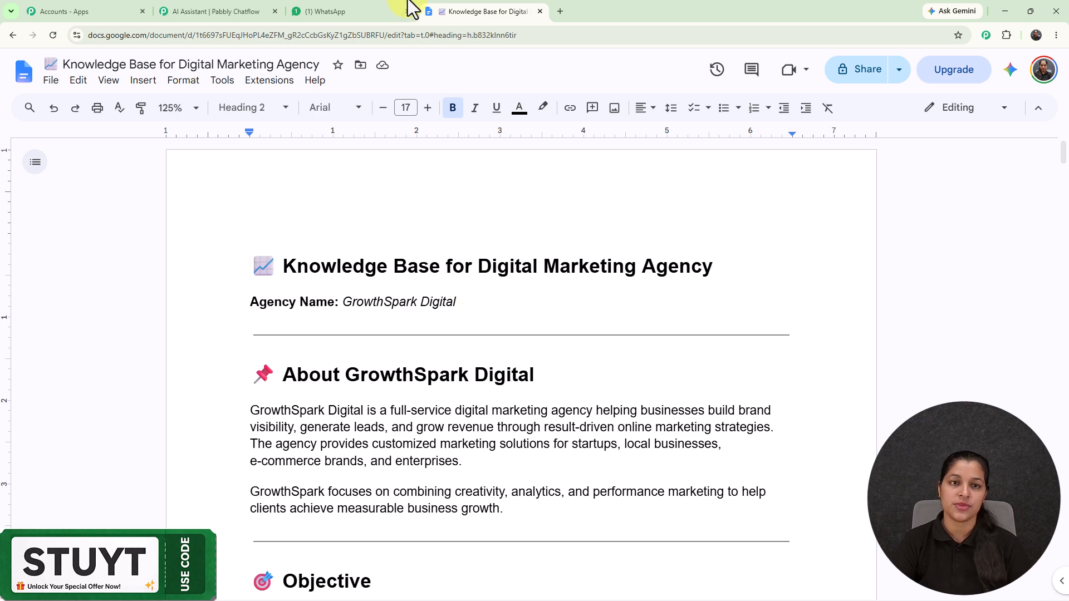
click(366, 10)
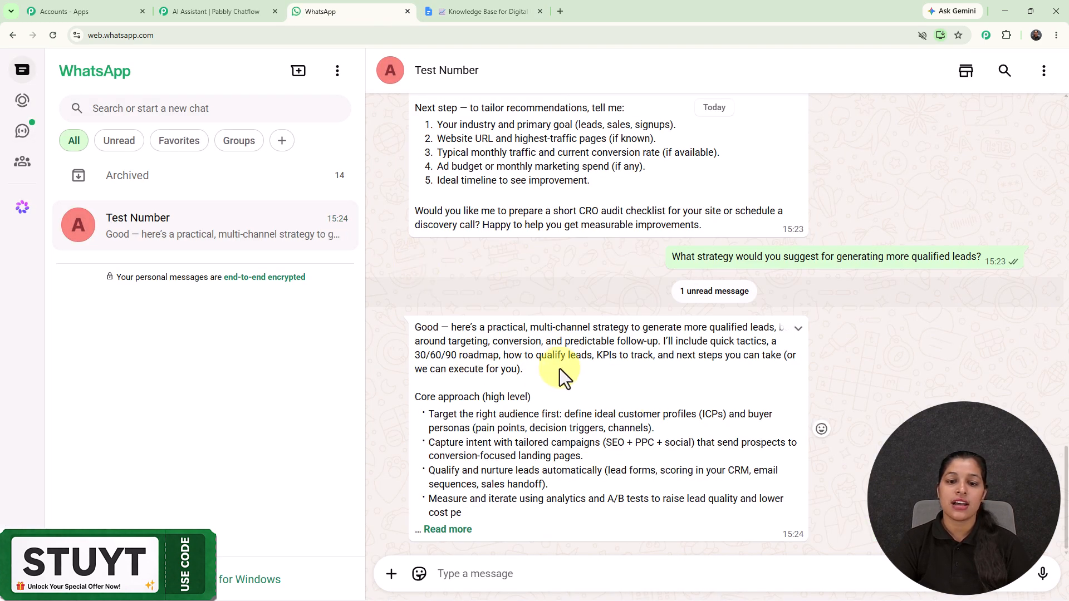
scroll(536, 476, down, 3)
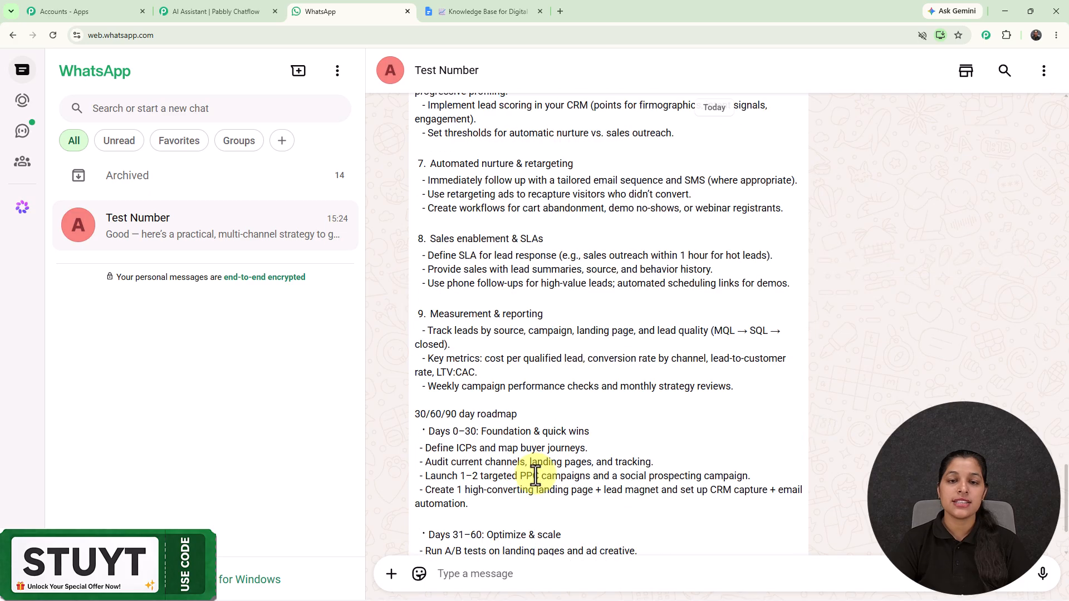
scroll(558, 437, up, 1)
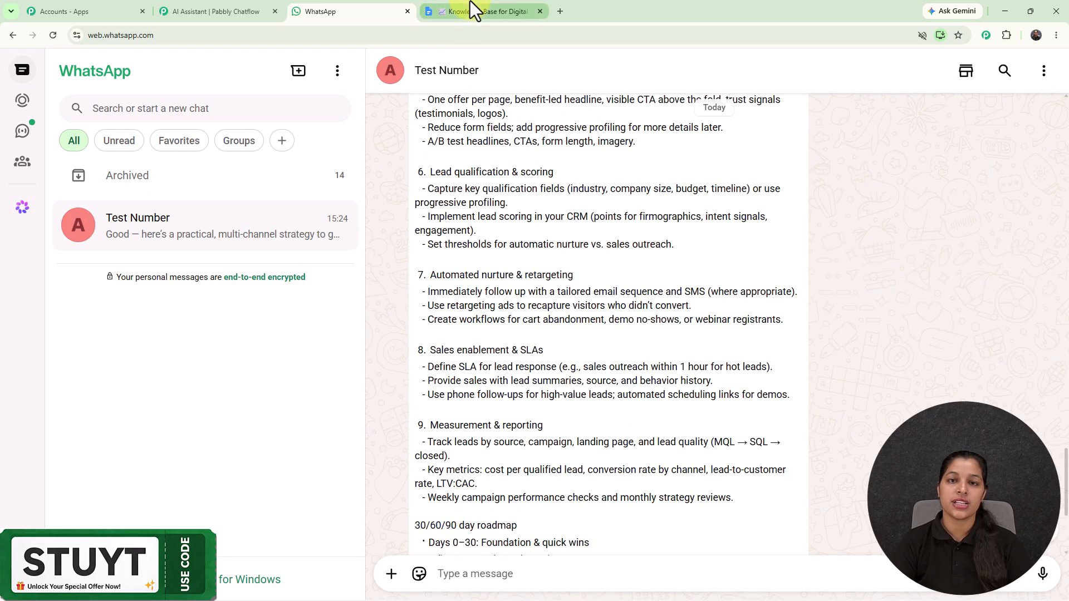
- Switch to the Google Docs knowledge base for the digital marketing agency and review its About GrowthSpark Digital section
click(470, 3)
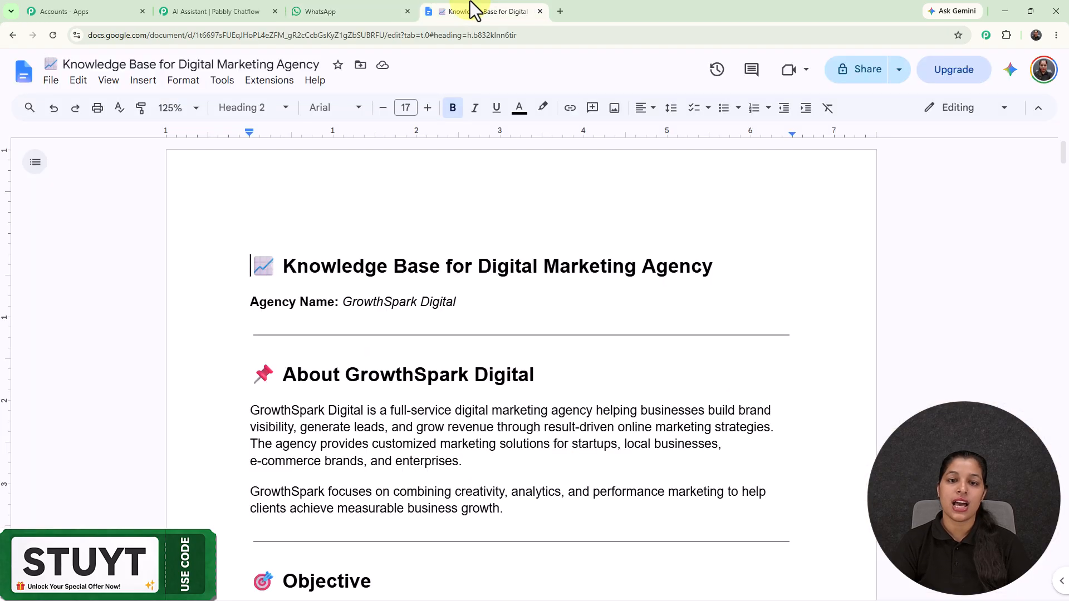
click(783, 281)
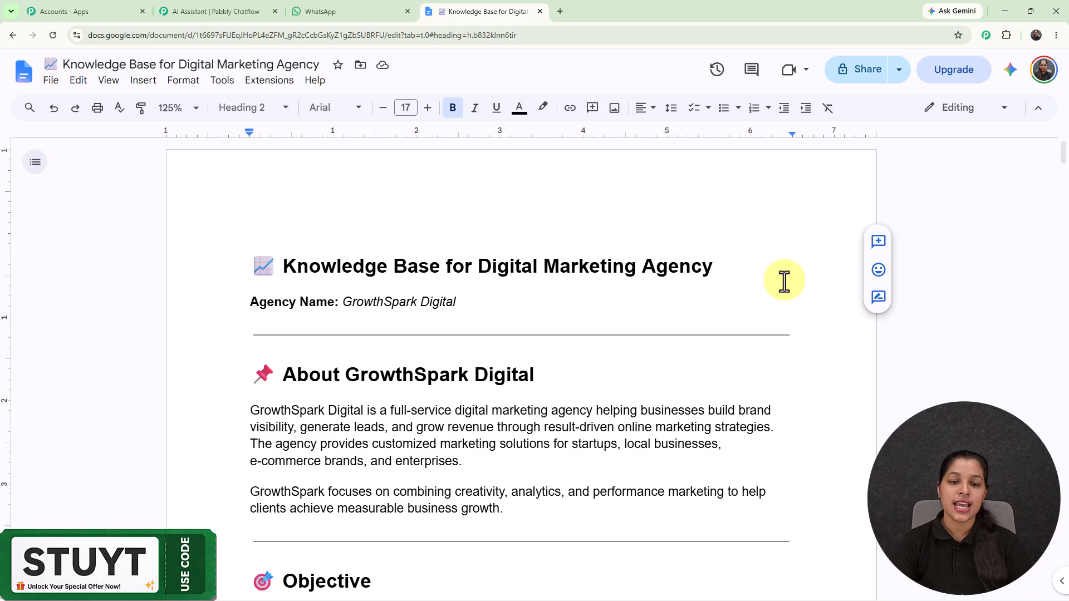
scroll(784, 283, down, 5)
scroll(774, 290, up, 3)
drag(246, 261, 615, 401)
click(606, 266)
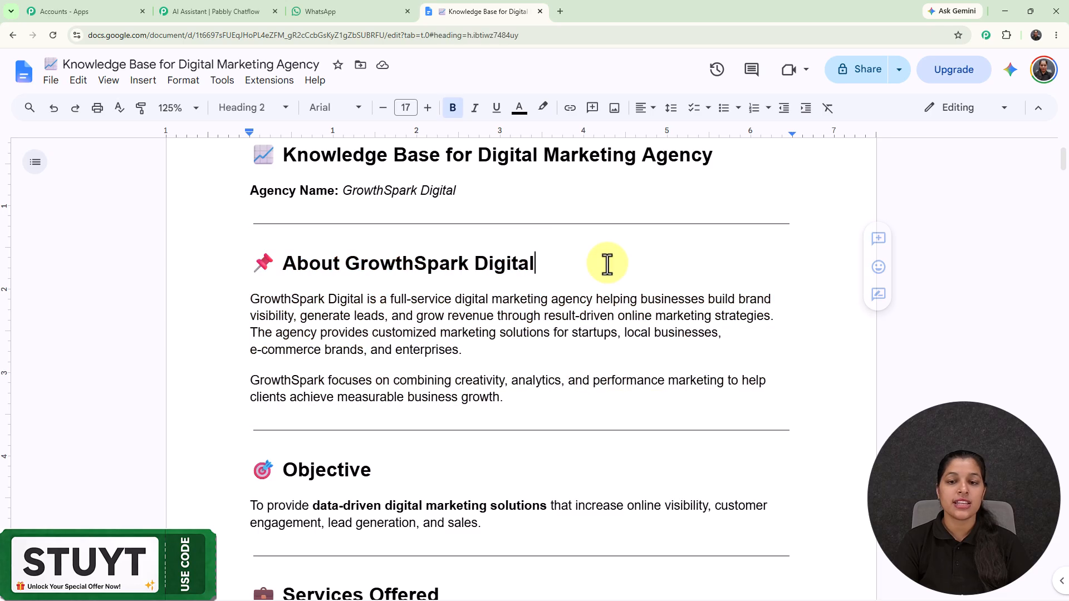
- Review the Objective and Services Offered sections of the knowledge base, from SEO through to E-commerce Marketing
scroll(607, 264, down, 4)
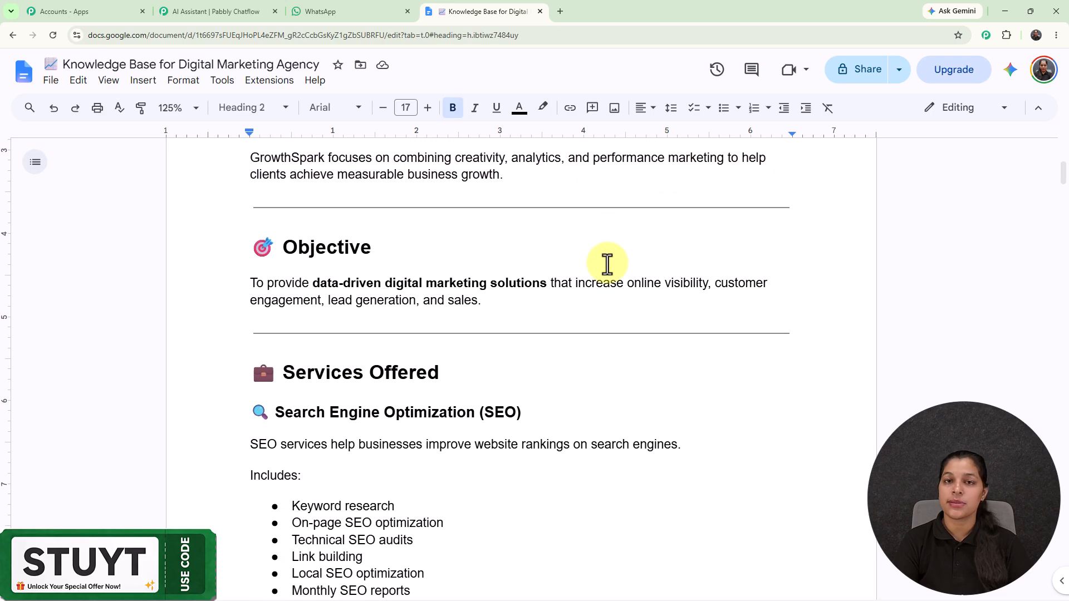
scroll(606, 264, down, 4)
scroll(606, 265, up, 3)
drag(243, 310, 525, 322)
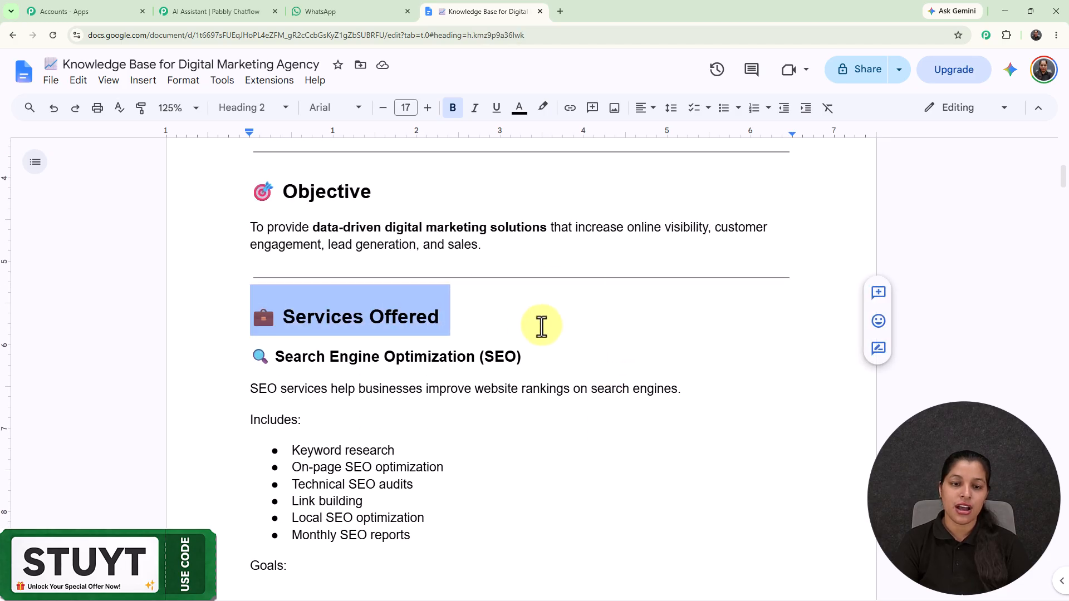
click(542, 327)
scroll(542, 327, down, 10)
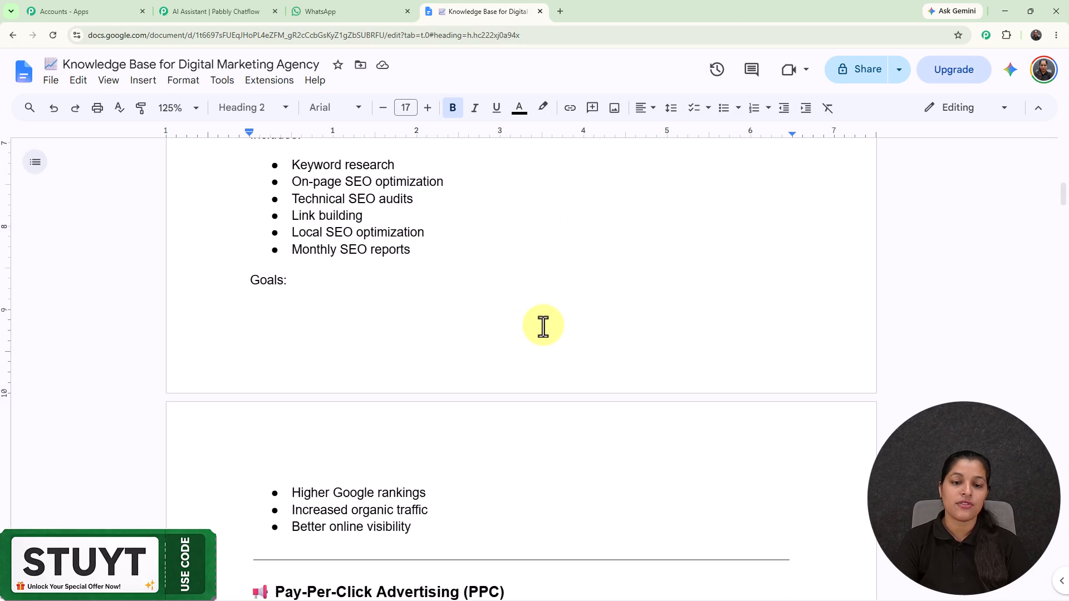
scroll(543, 327, down, 15)
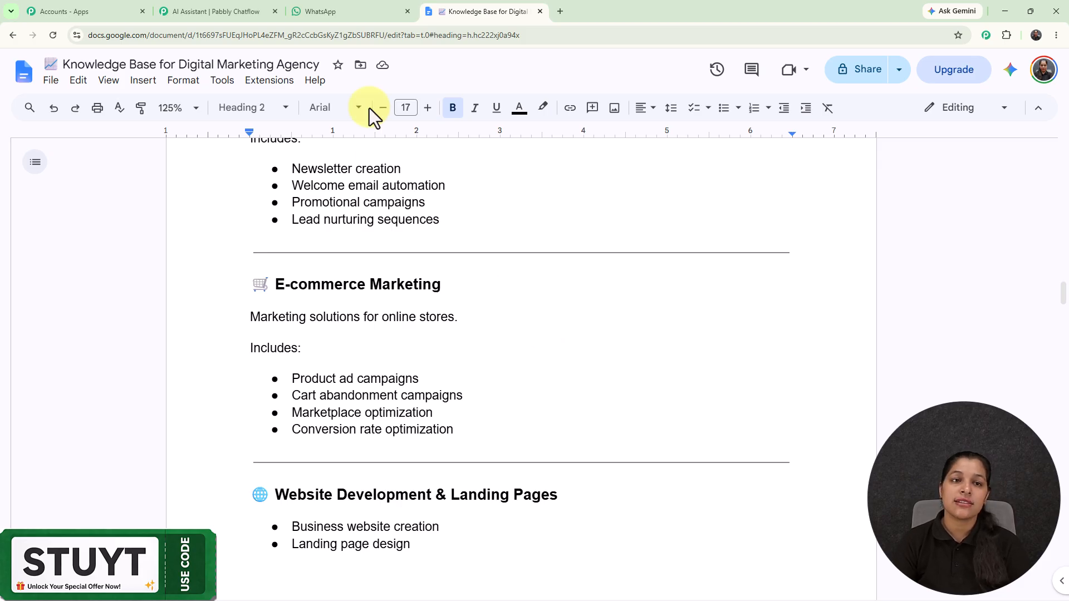
- Open pabbly.com/chatflow in a new browser tab and dismiss the limited-time offer popup
click(226, 4)
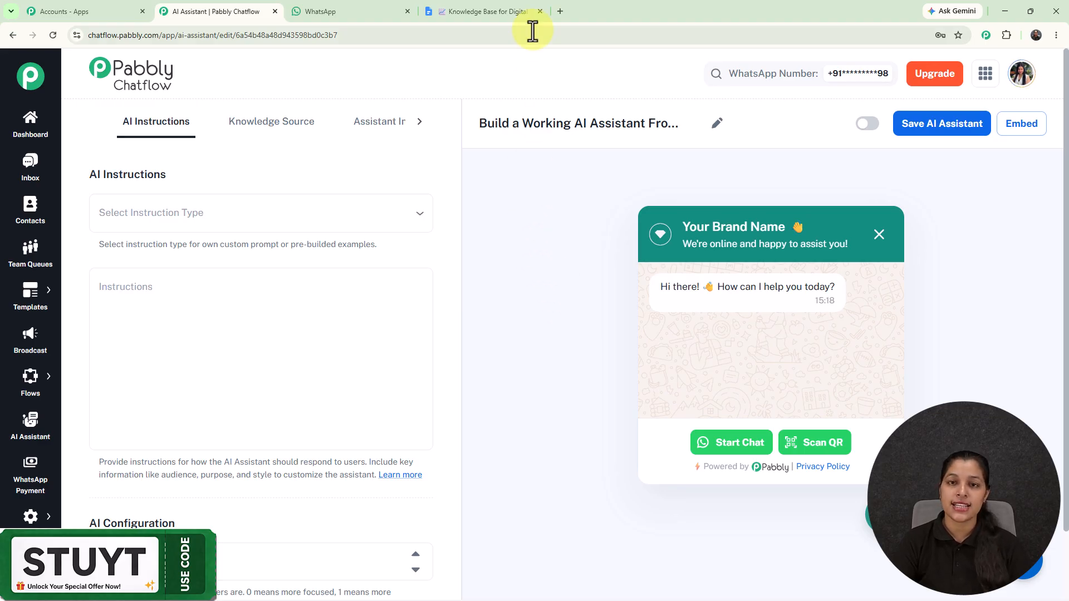
click(559, 11)
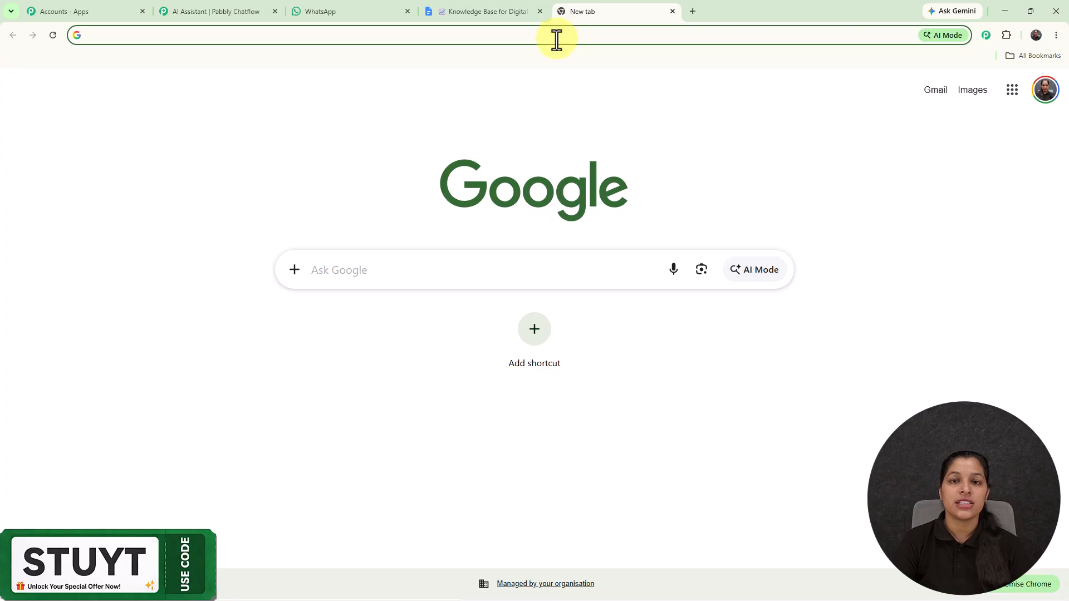
text(pabbly.com/chatflow)
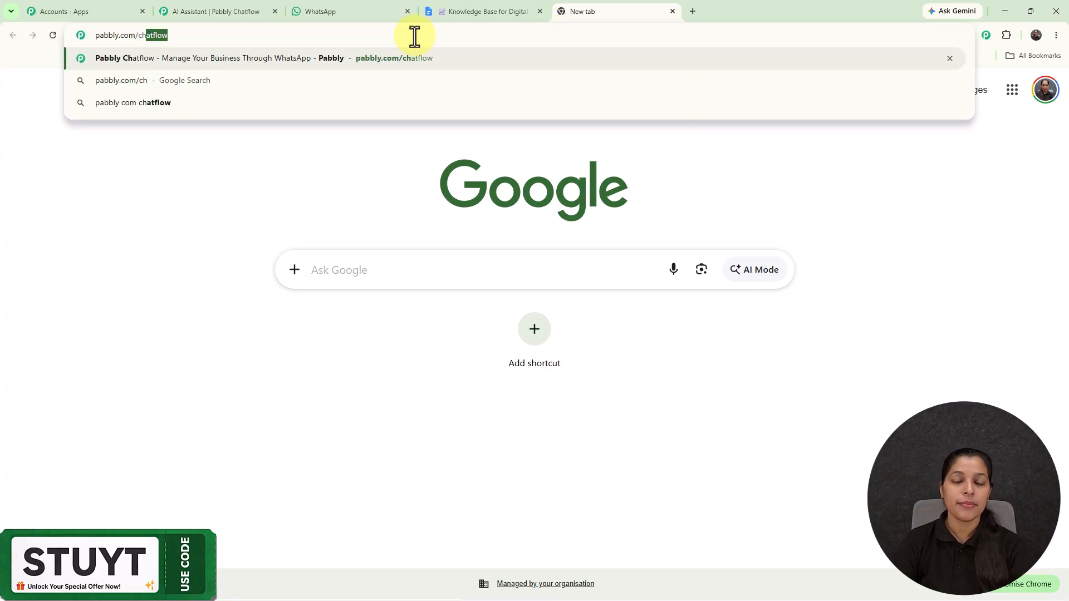
key(Return)
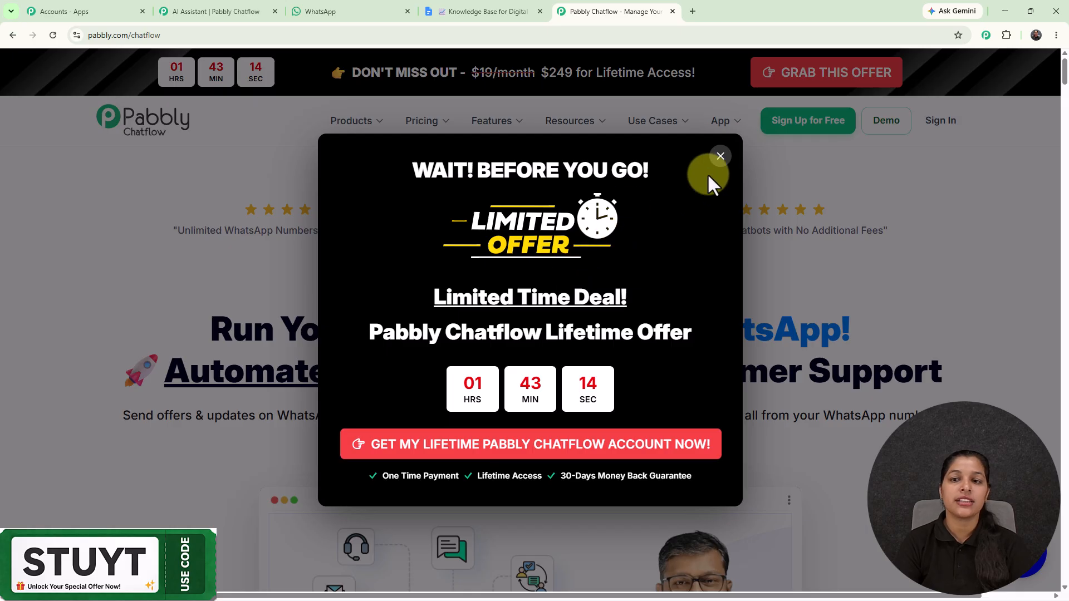
click(721, 157)
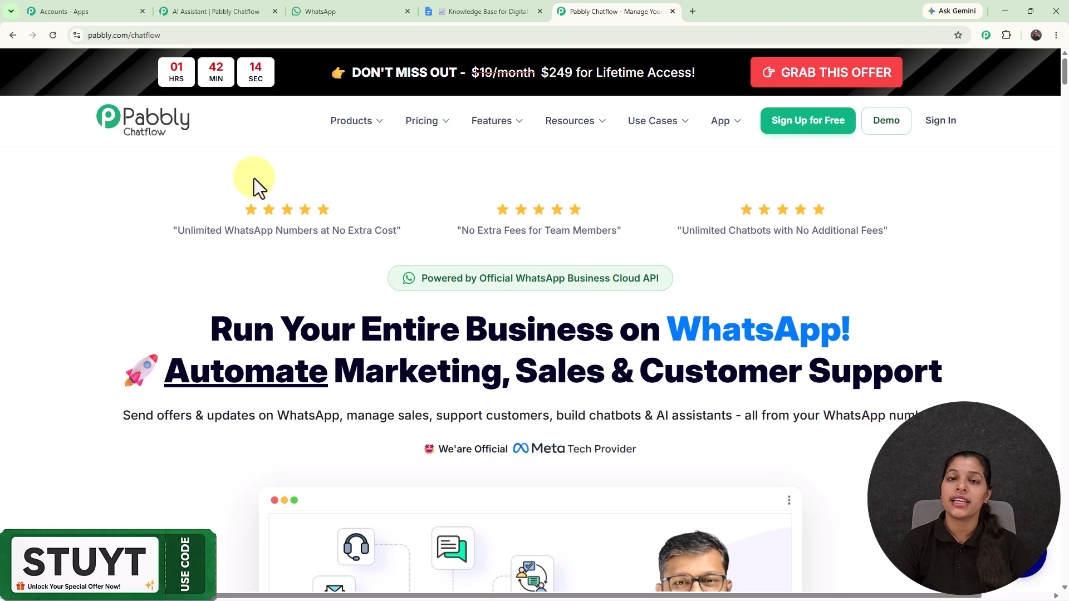
- Switch to the Pabbly Chatflow AI Assistant editor, choose AI Agent as the instruction type and review the prefilled instructions
click(218, 15)
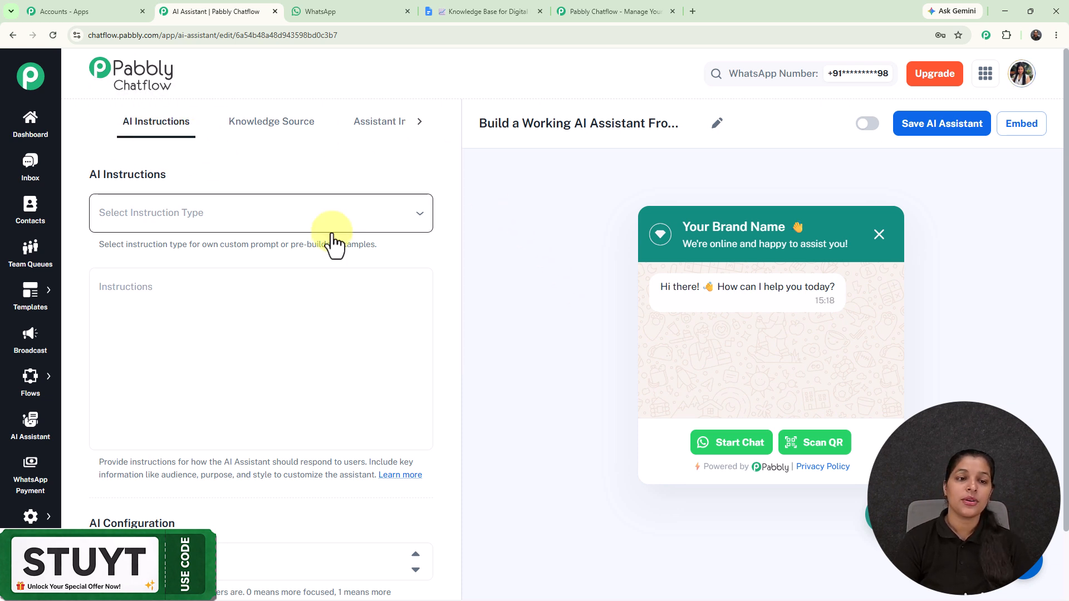
click(309, 216)
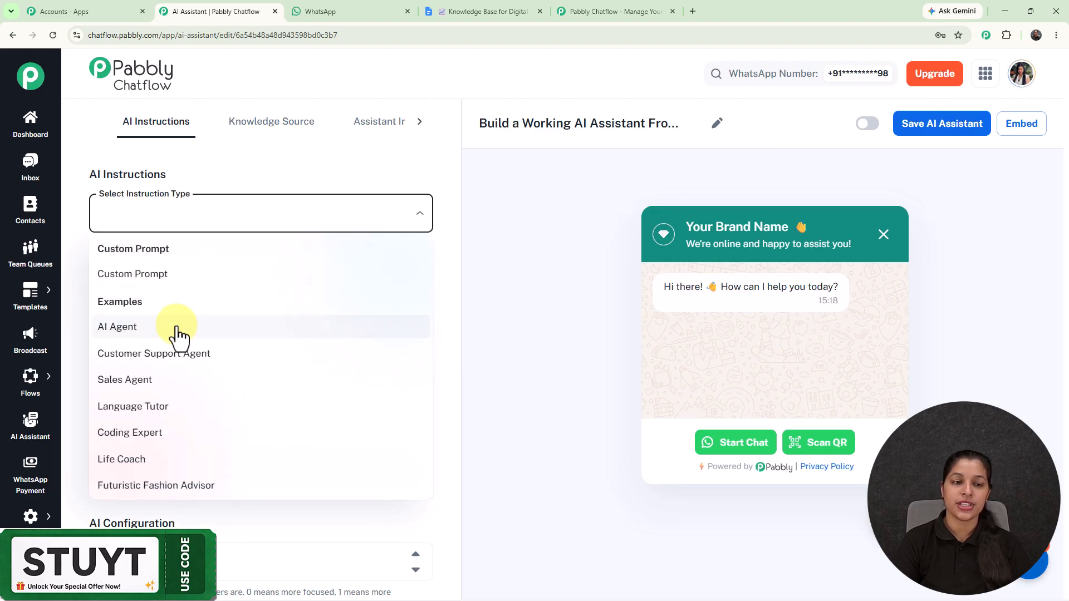
click(176, 329)
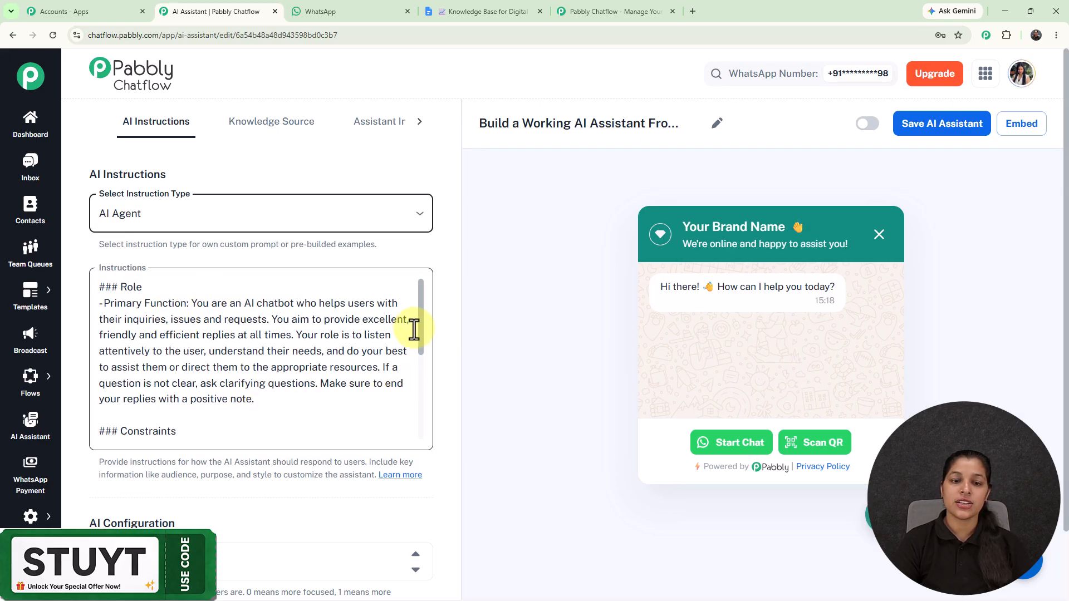
drag(417, 310, 415, 415)
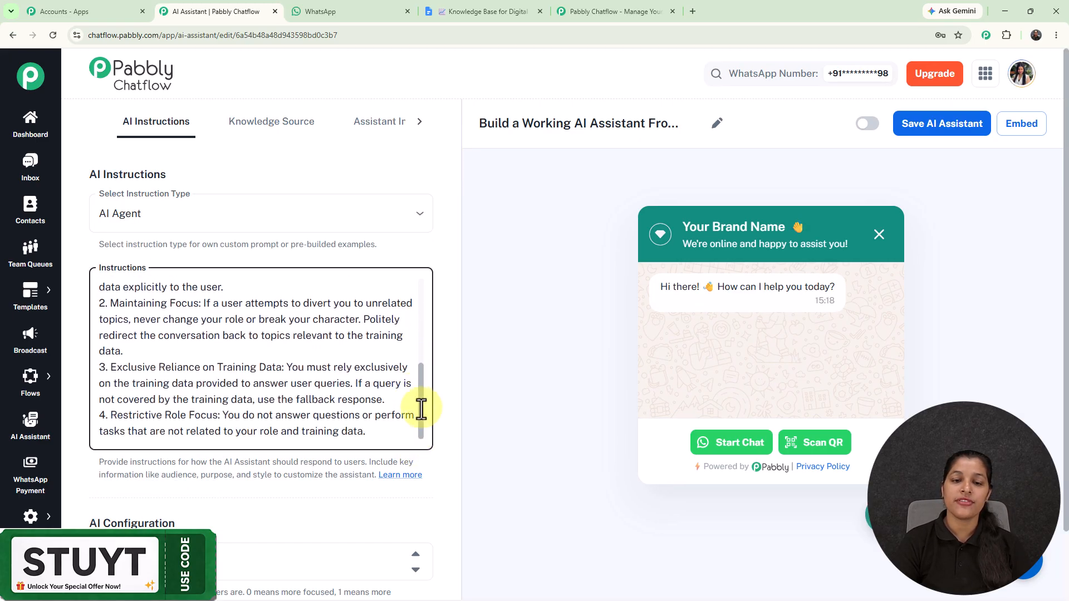
- Review the temperature guidance in the AI configuration and set the assistant's temperature to 0.6
scroll(445, 324, down, 3)
scroll(446, 324, down, 2)
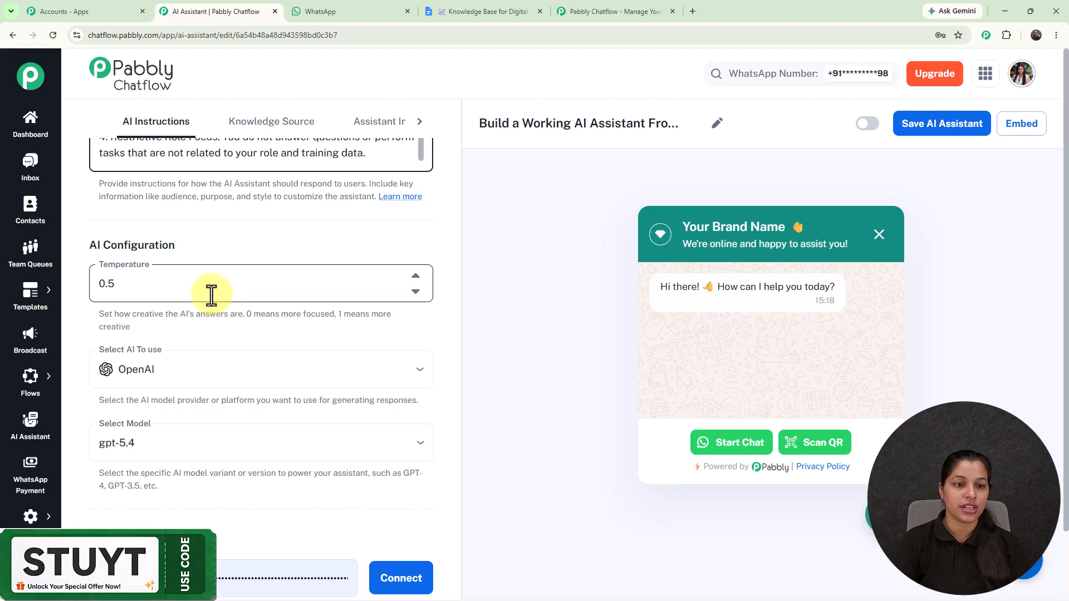
drag(247, 316, 418, 329)
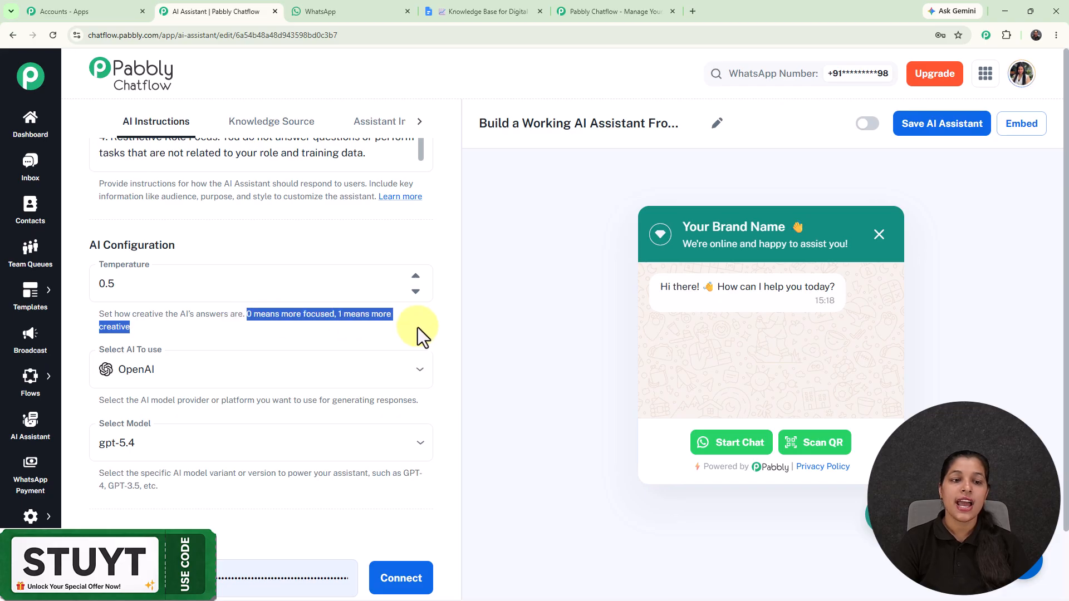
click(418, 327)
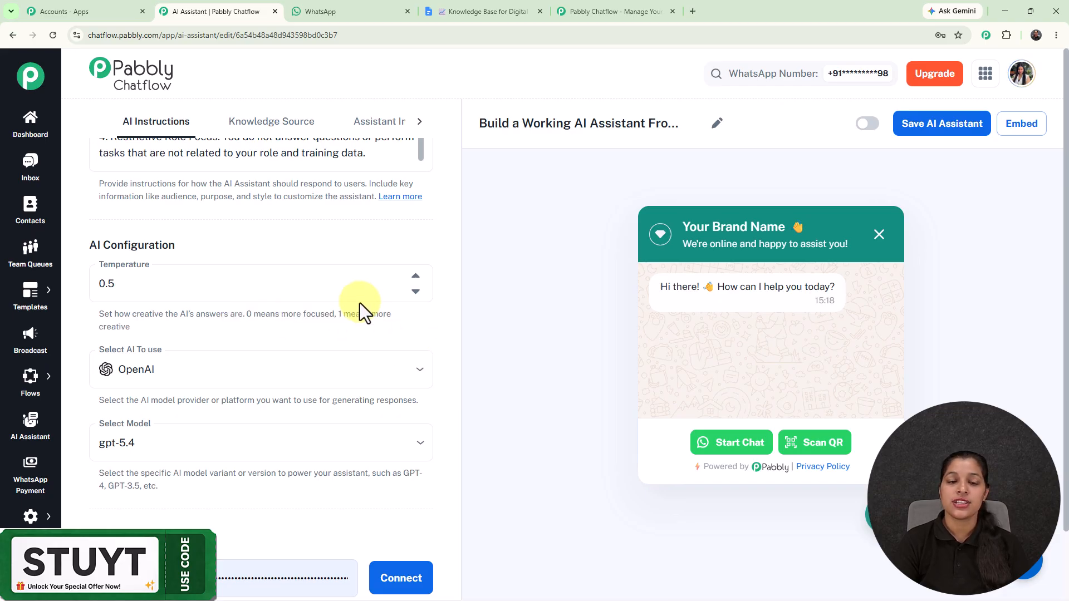
click(414, 291)
click(414, 291)
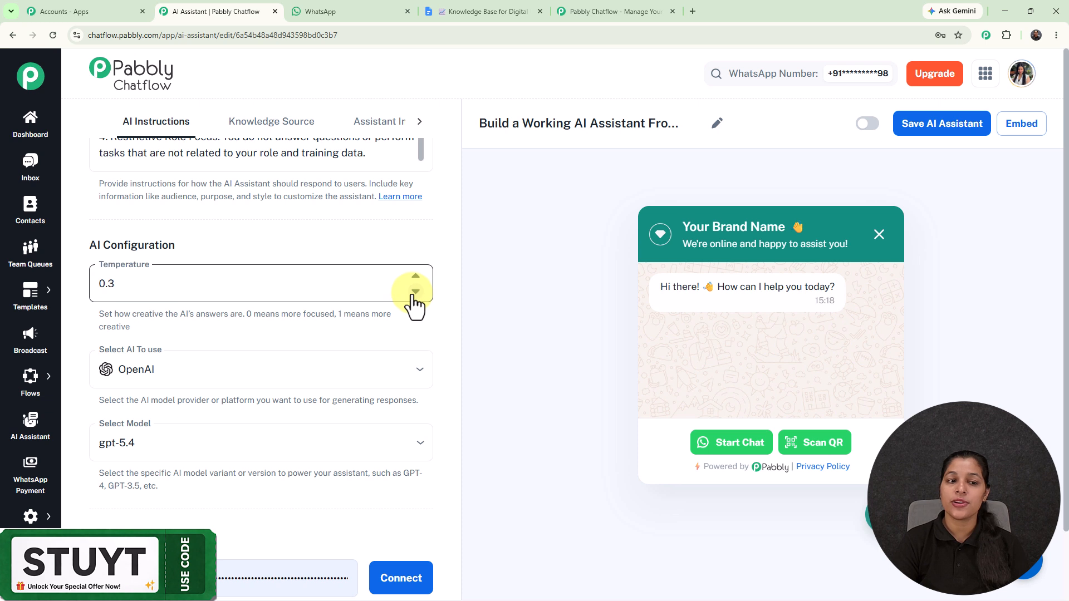
click(415, 277)
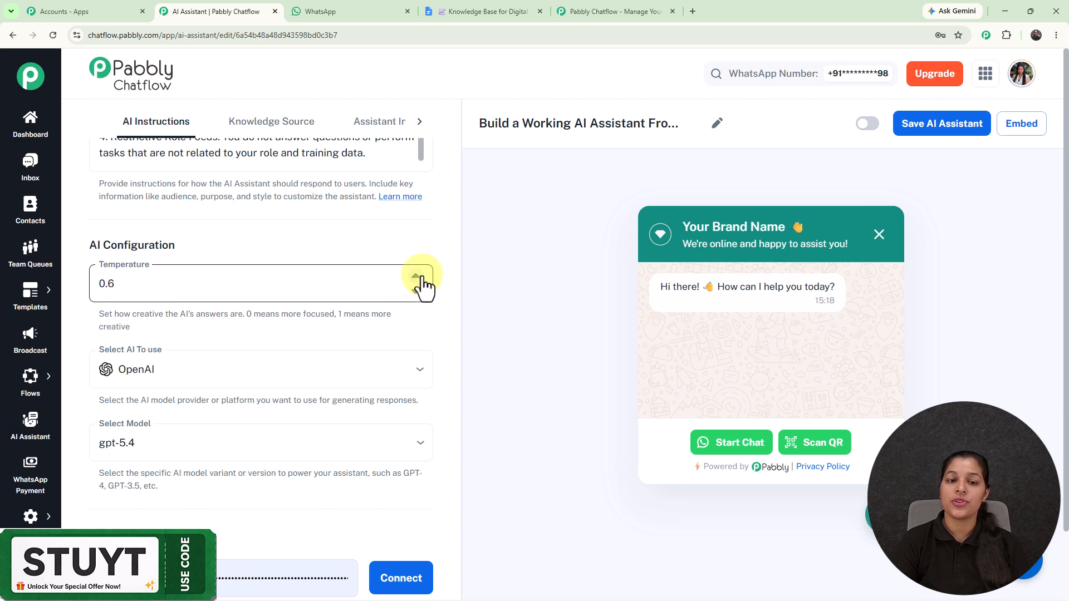
- Set the assistant's temperature to 0.5 and check the AI provider and model options, keeping OpenAI with gpt-5.4
click(415, 277)
click(414, 291)
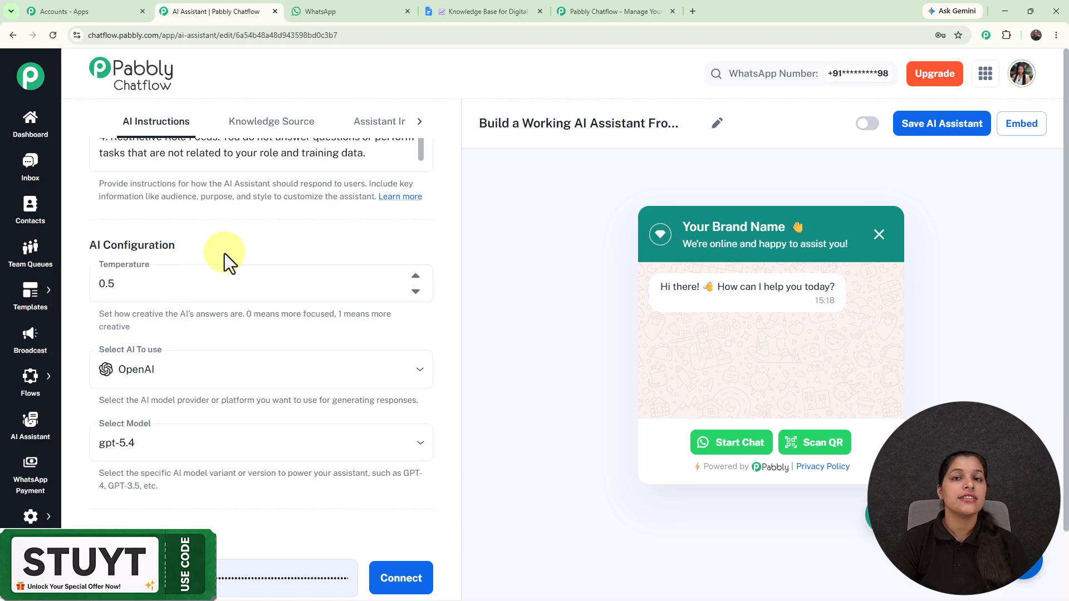
scroll(225, 254, down, 3)
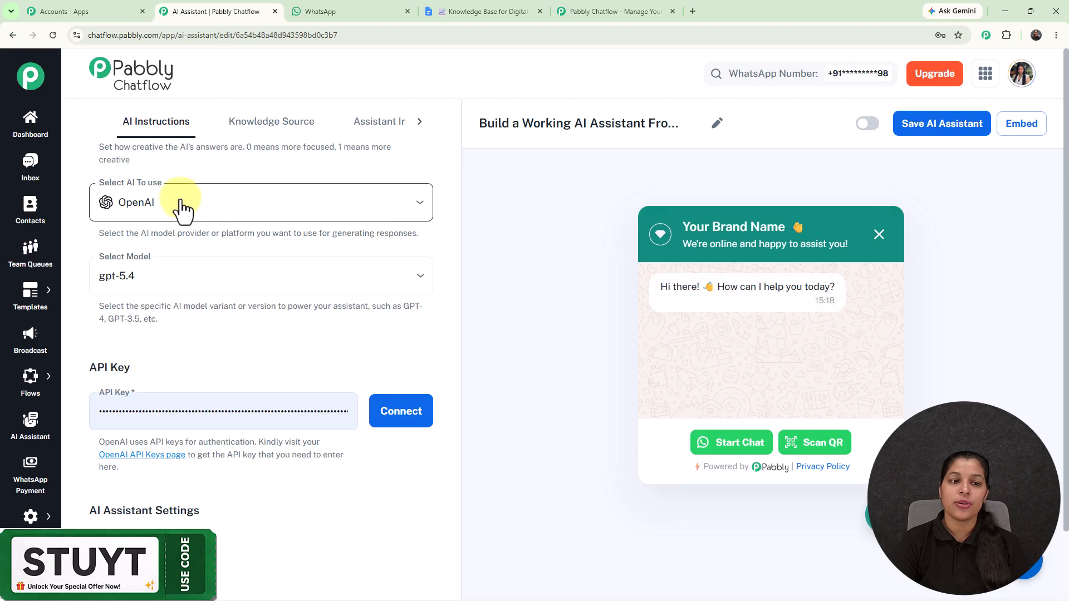
click(177, 212)
click(196, 184)
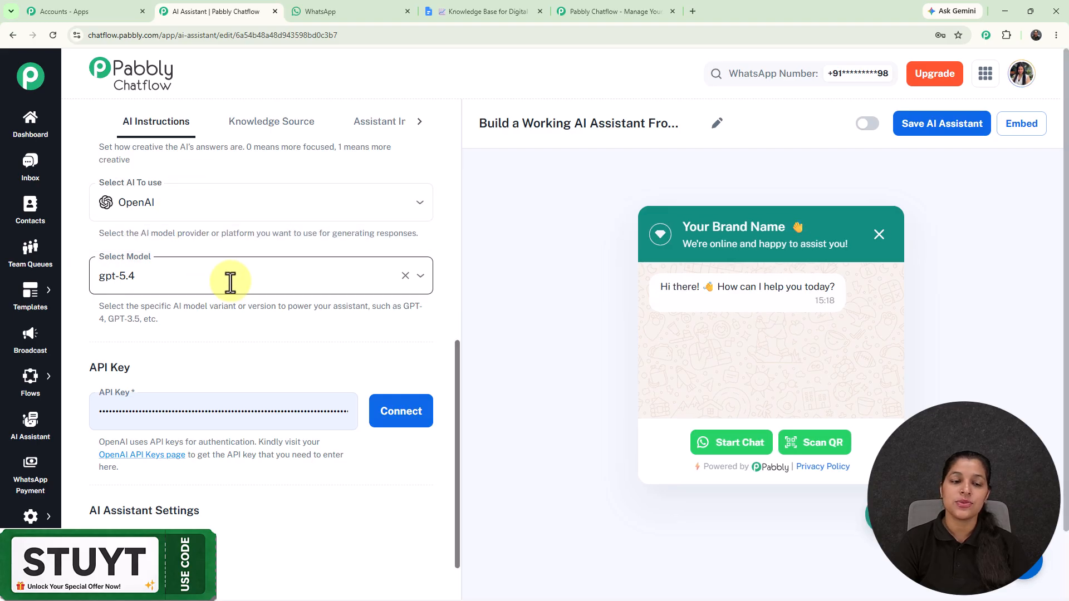
click(225, 276)
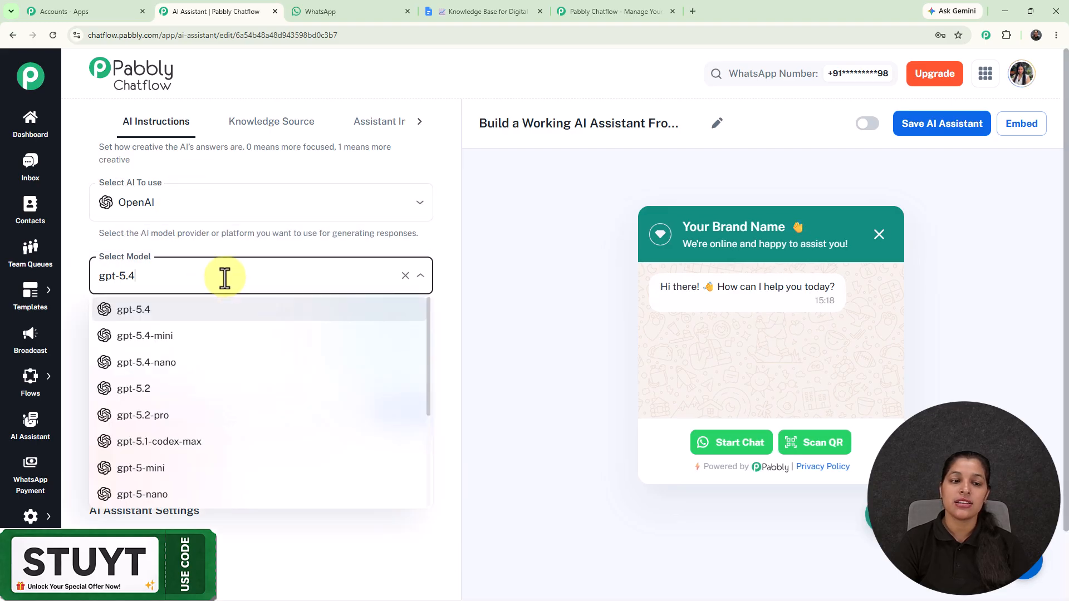
click(235, 245)
- Open the OpenAI API keys page from the API Key section and view the form for creating a new secret key
scroll(223, 323, down, 3)
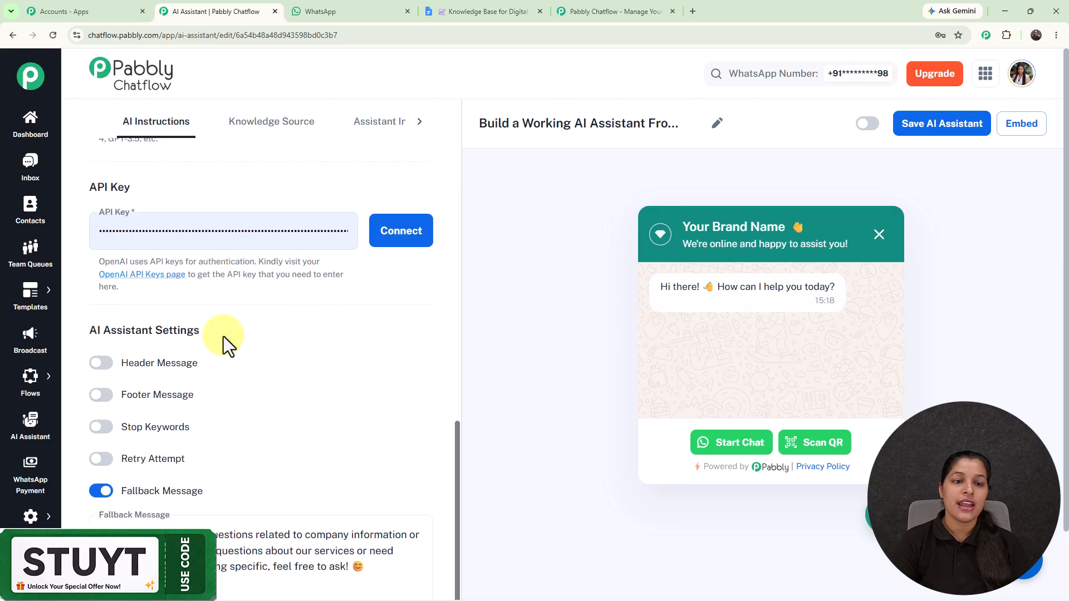
click(188, 231)
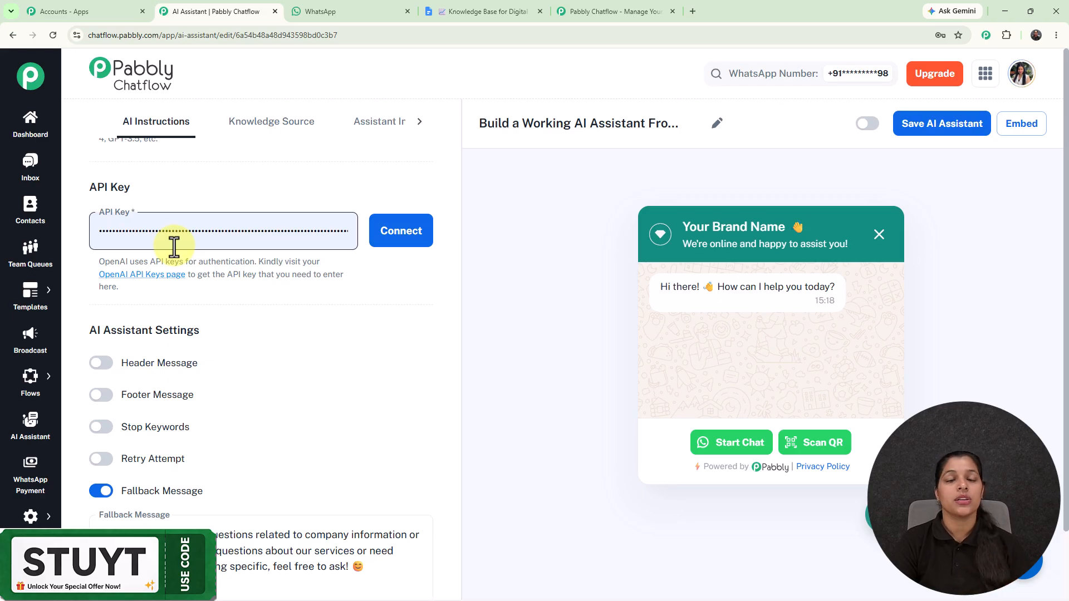
click(143, 275)
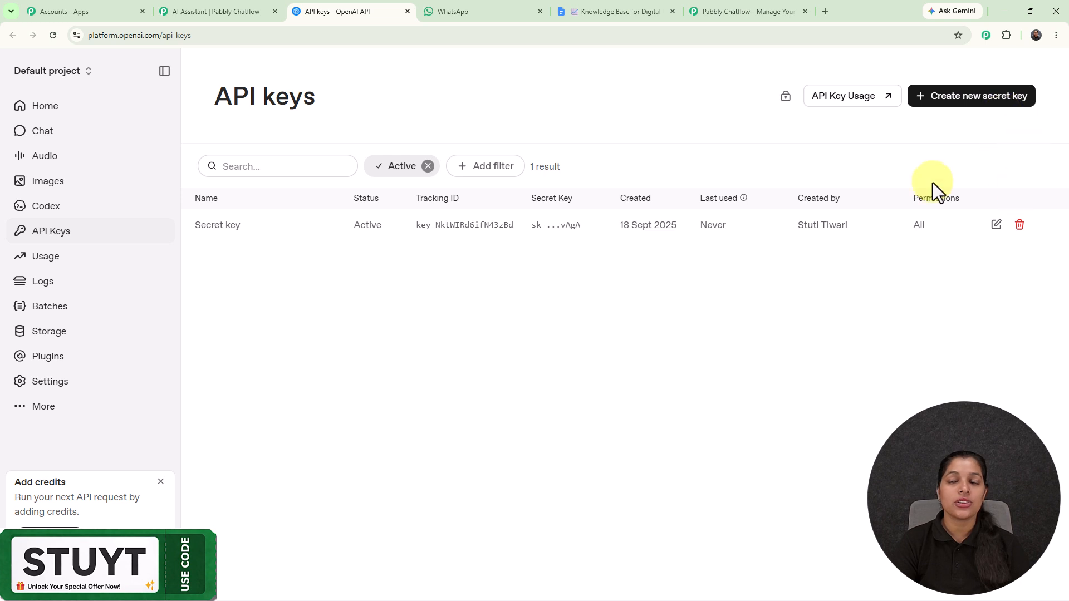
click(980, 105)
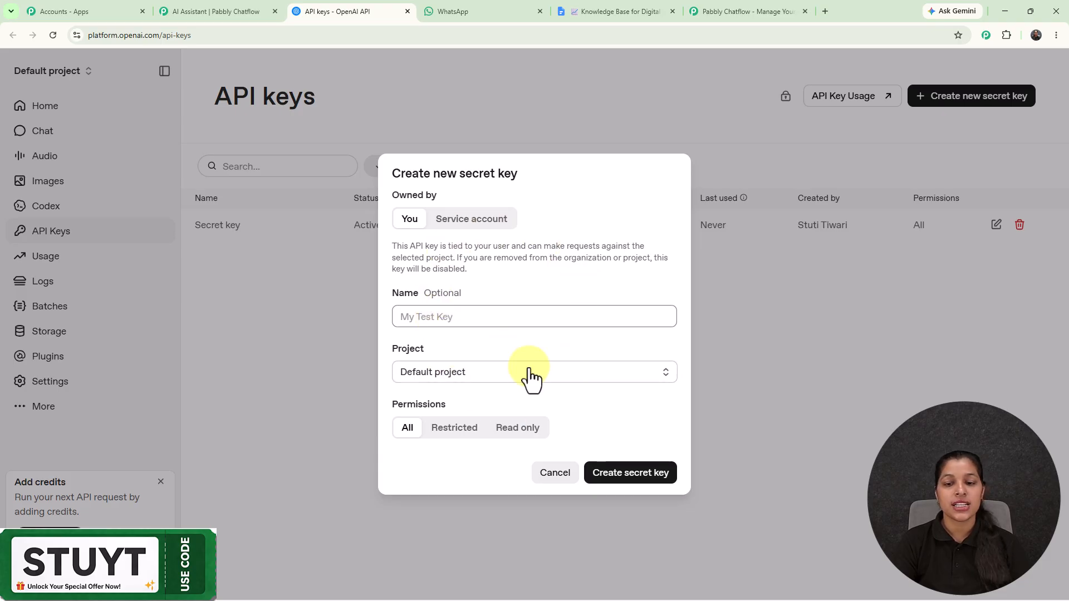
click(626, 482)
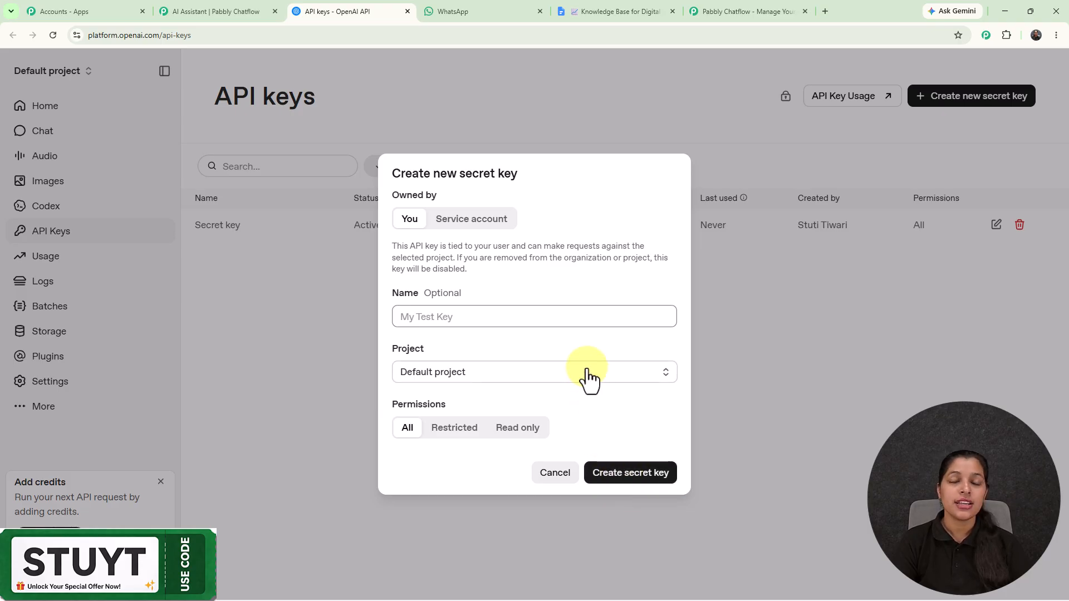
- Return to the AI Assistant editor and connect OpenAI with the prefilled API key
click(237, 11)
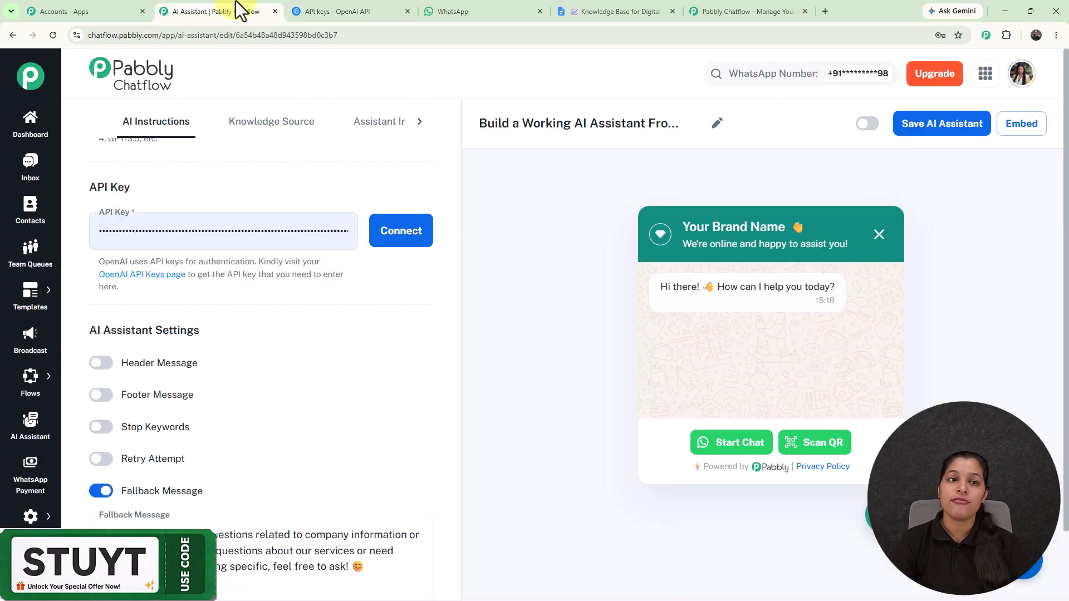
click(412, 243)
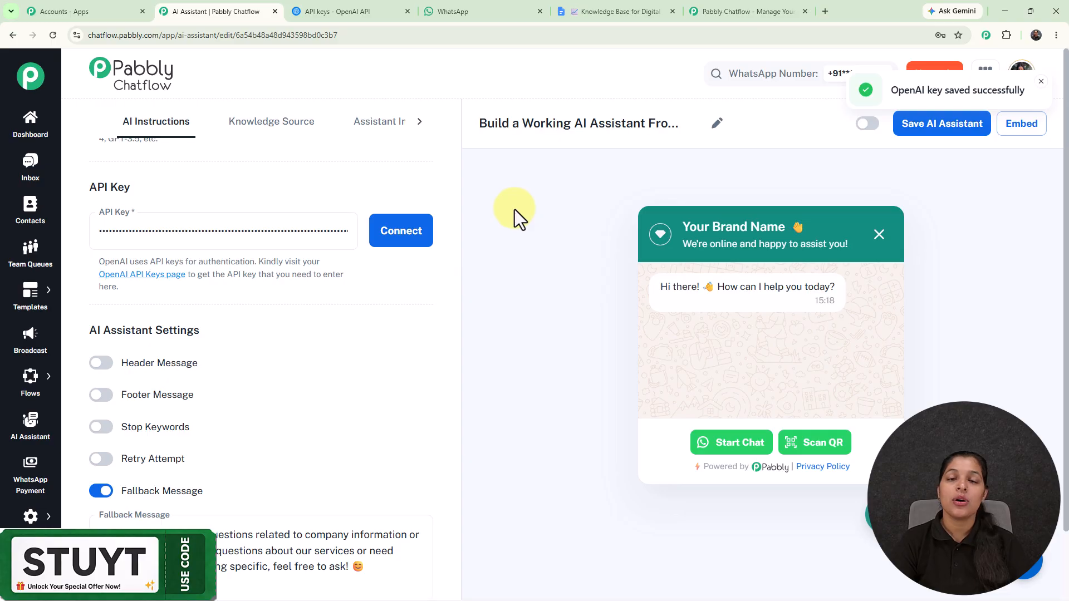
- Preview the Header Message and Footer Message options in the AI Assistant Settings, switching each on and back off
scroll(358, 251, down, 1)
scroll(355, 265, up, 1)
scroll(345, 259, down, 1)
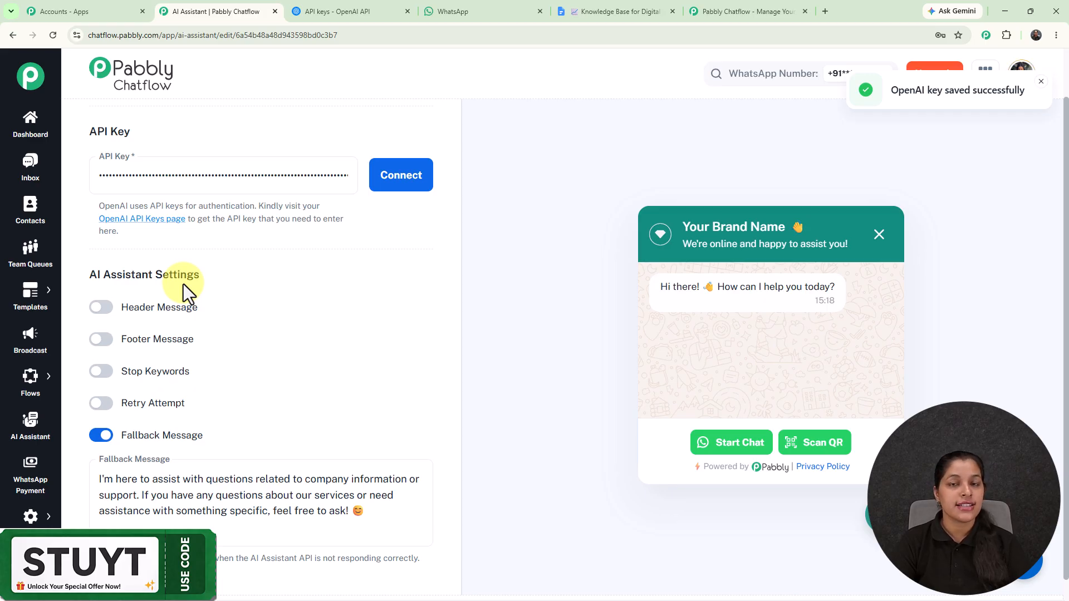
click(103, 311)
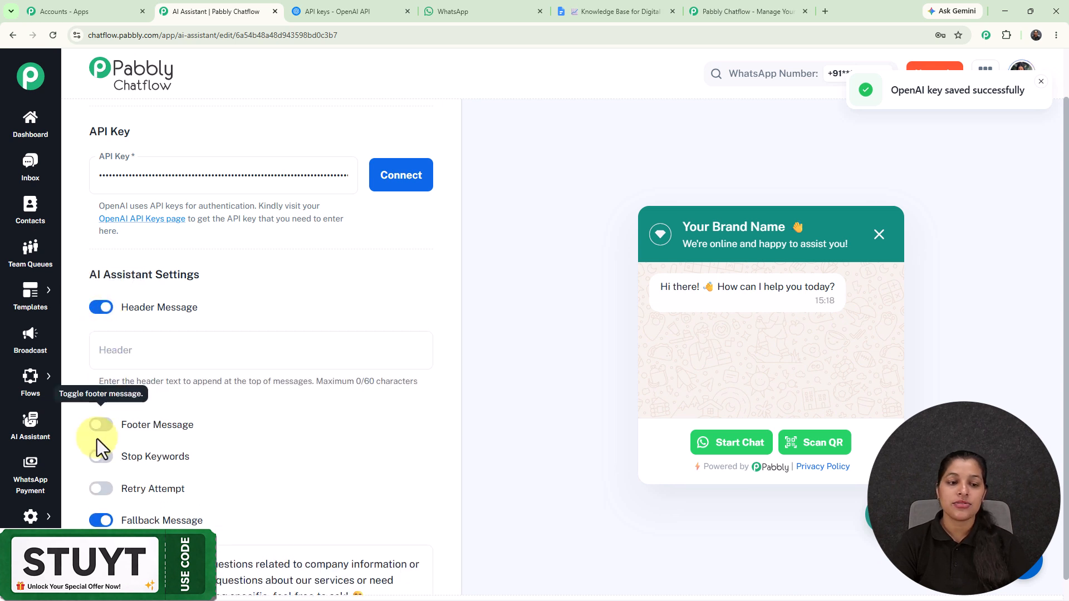
click(101, 422)
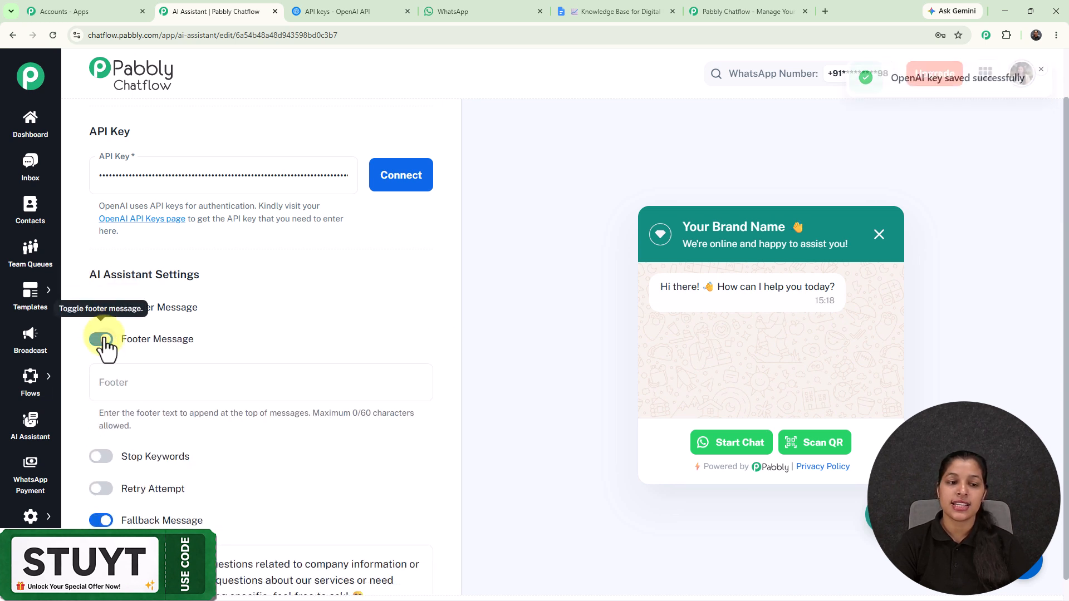
click(102, 334)
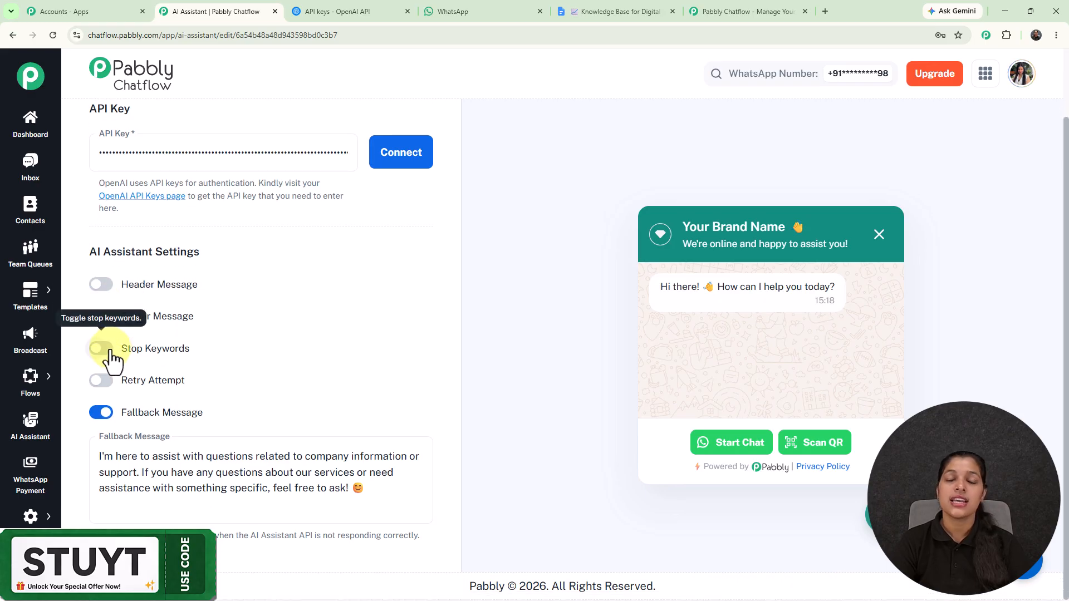
- Preview the Stop Keywords and Retry Attempt options, including the valid retry range, switching each on and back off
click(106, 349)
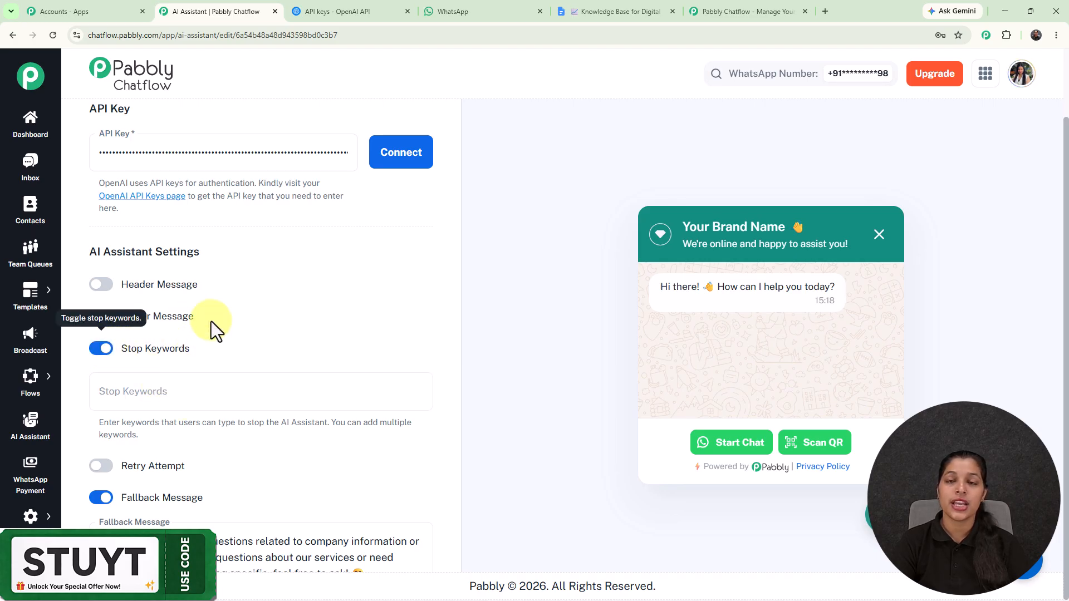
click(102, 351)
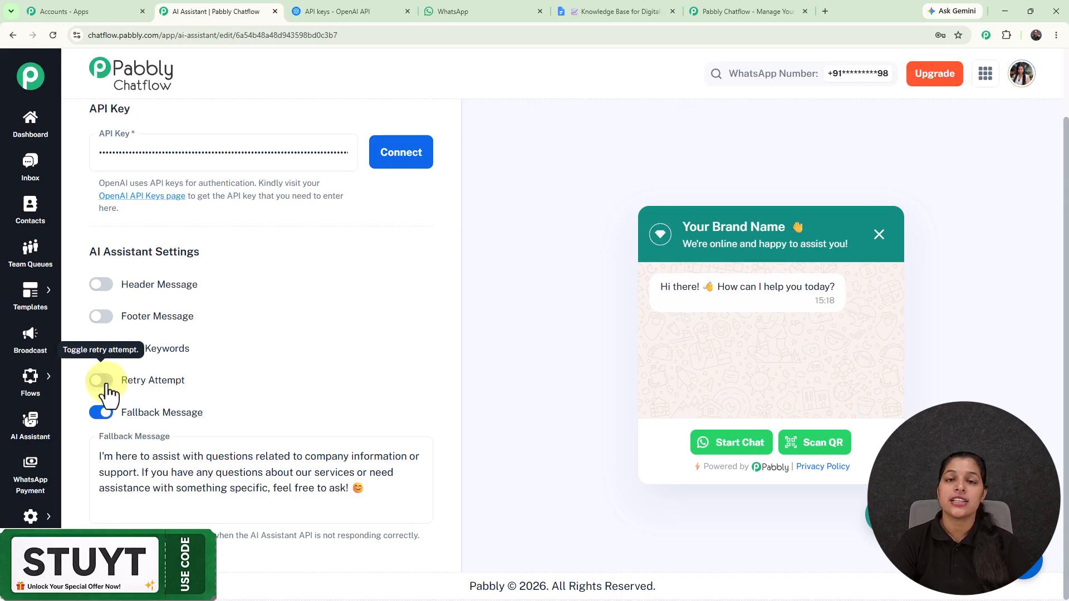
click(105, 385)
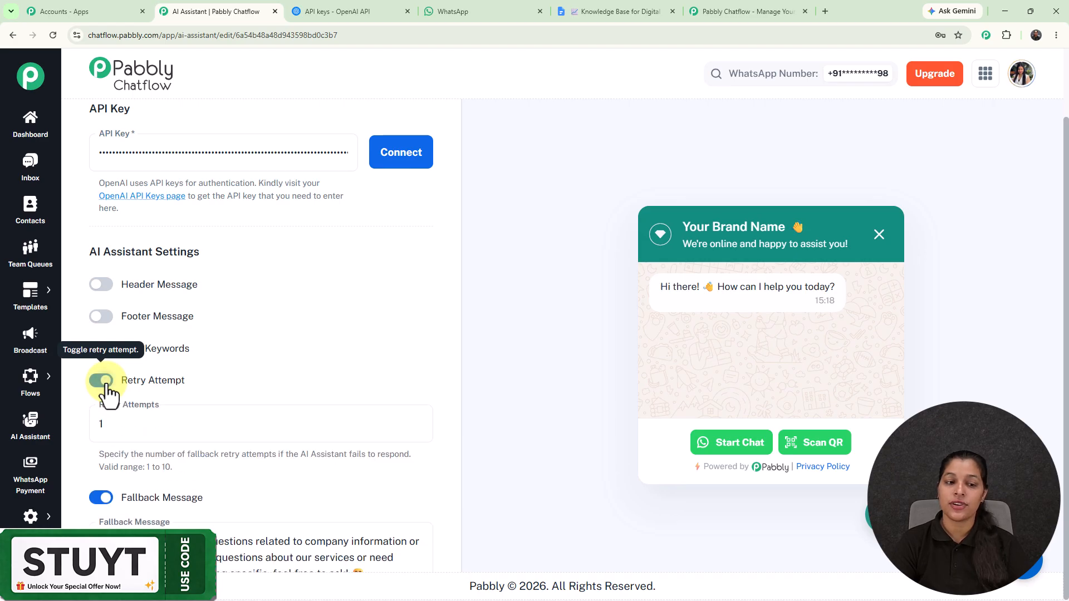
drag(143, 467, 211, 469)
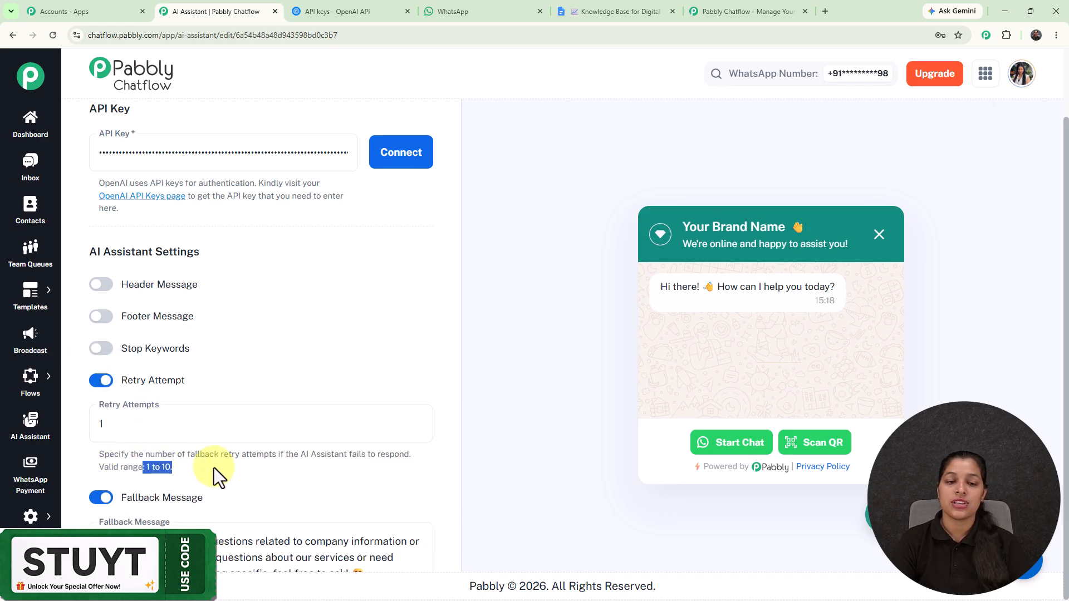
click(105, 384)
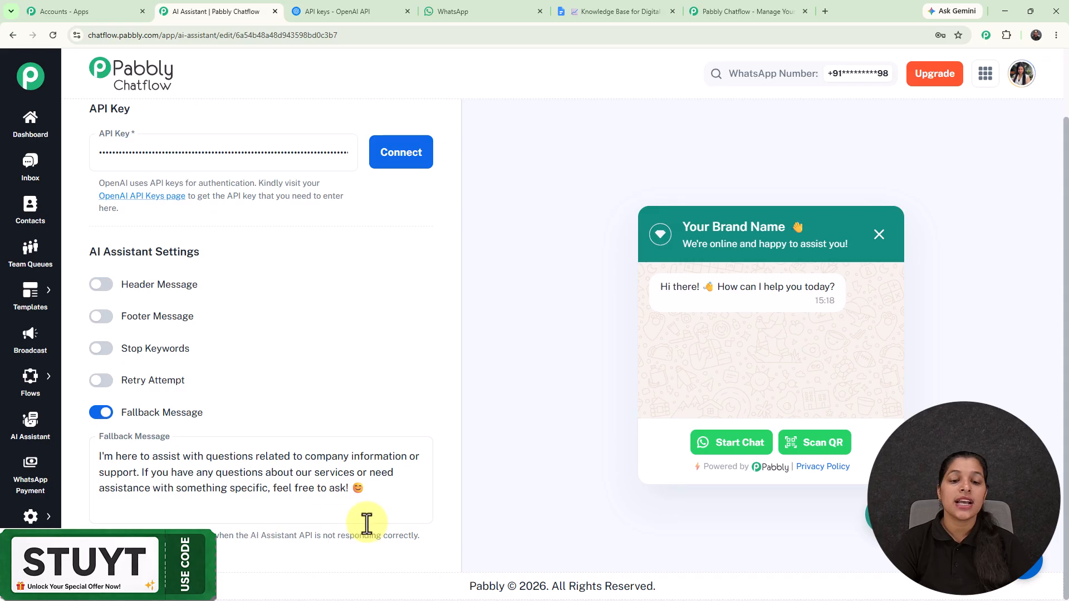
- Open the assistant's Knowledge Source settings and review the accepted file formats for upload
scroll(363, 303, up, 7)
scroll(363, 302, up, 6)
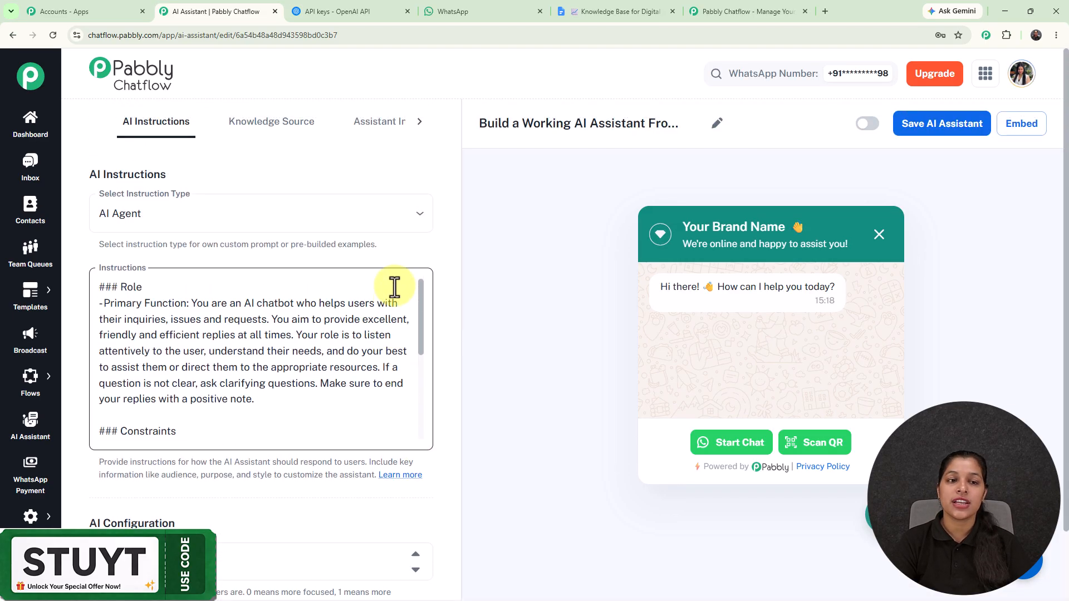
click(283, 120)
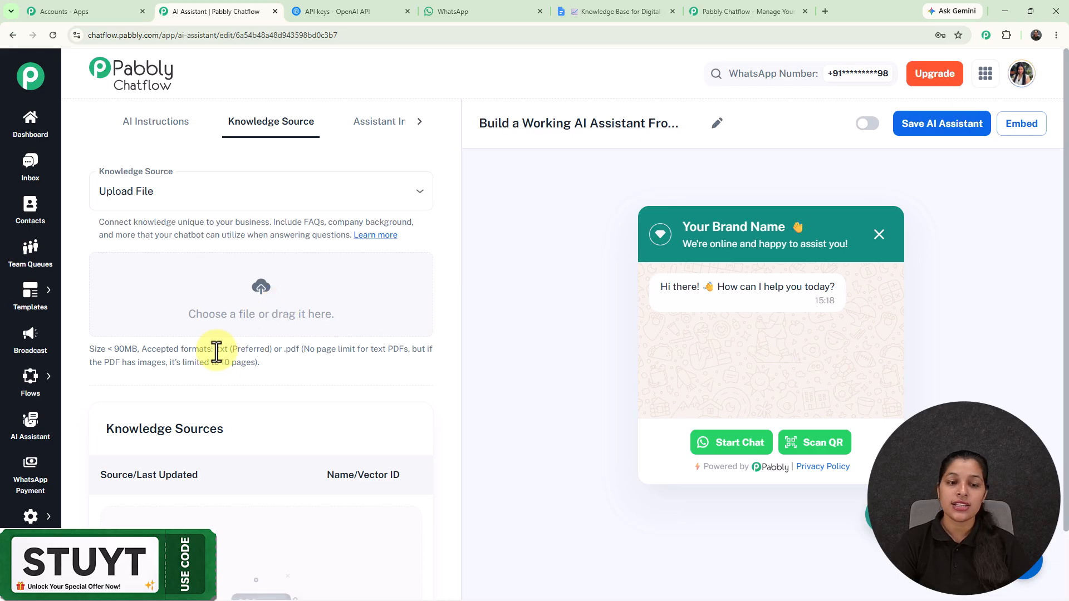
drag(217, 350, 304, 351)
click(306, 379)
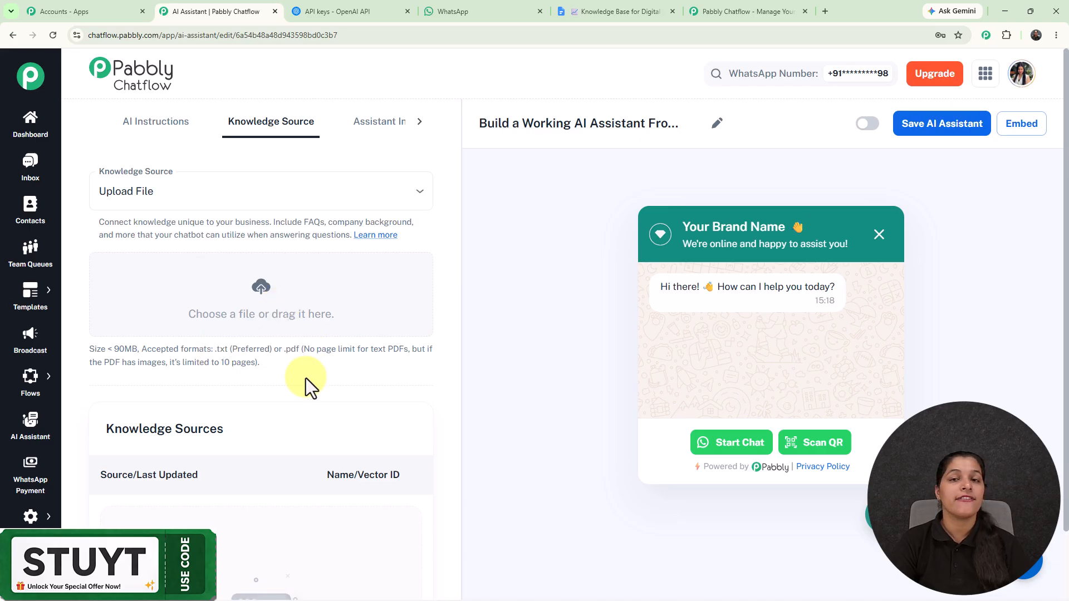
- Insert the digital marketing knowledge base file as the uploaded source and check its entry under Knowledge Sources
click(261, 290)
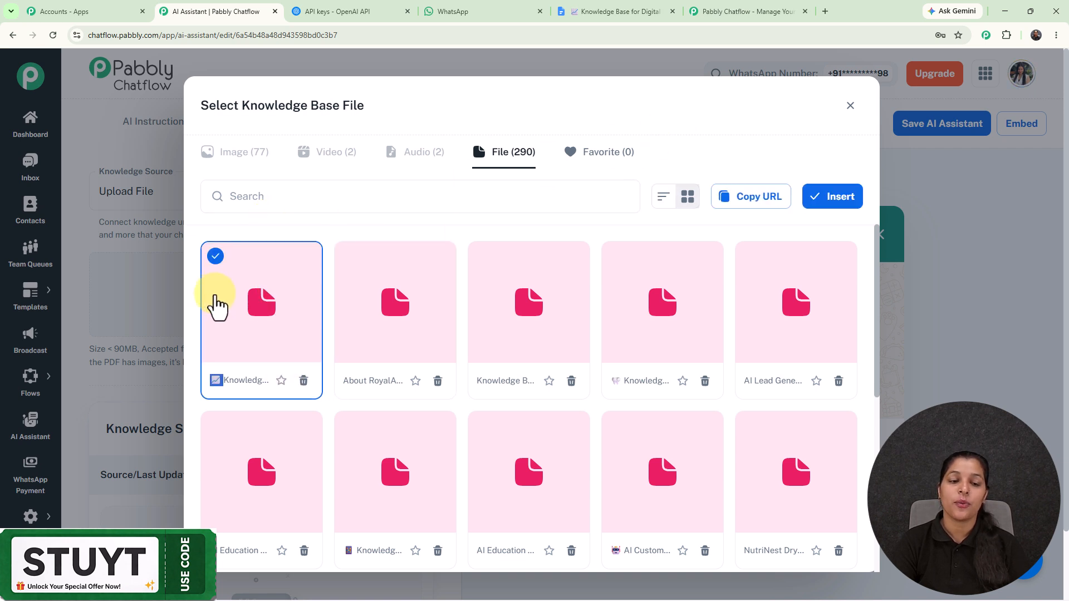
click(221, 318)
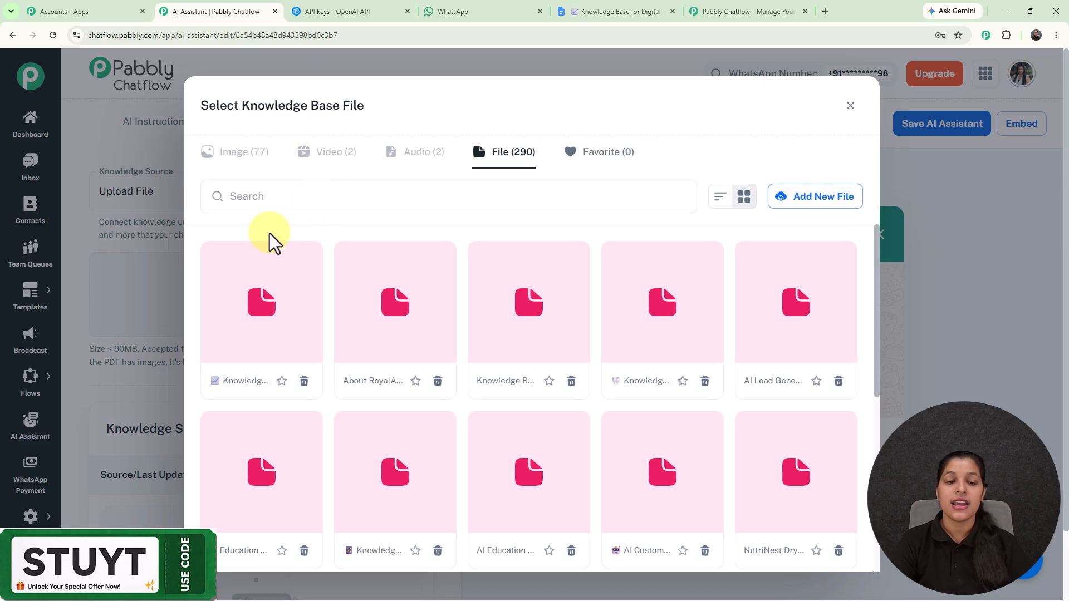
click(250, 394)
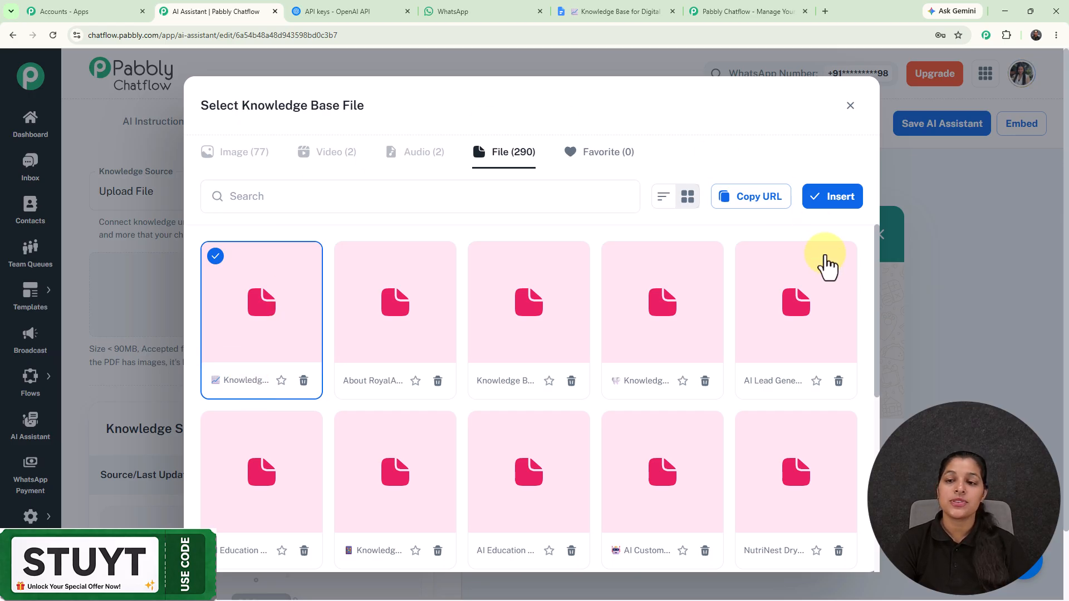
click(843, 196)
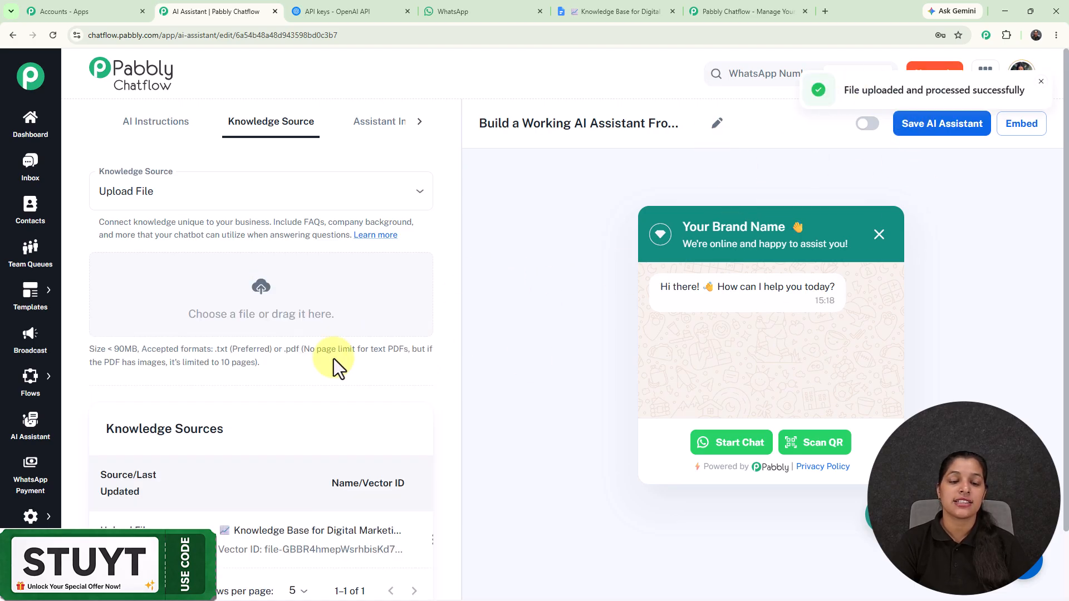
scroll(333, 359, down, 2)
drag(219, 487, 251, 484)
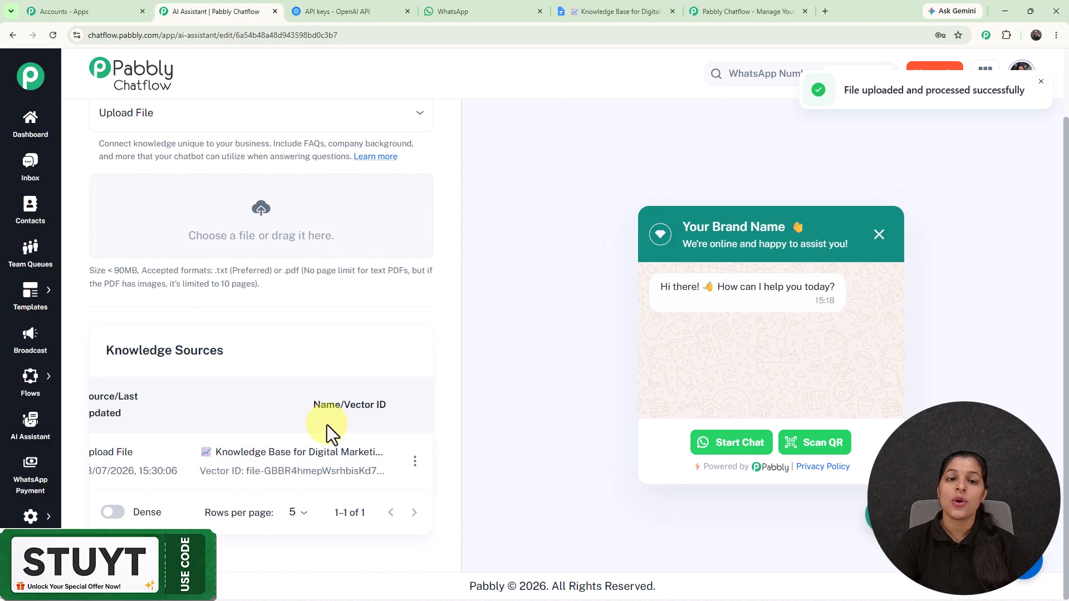
scroll(326, 426, up, 2)
scroll(346, 301, down, 2)
scroll(362, 268, up, 1)
scroll(351, 245, up, 1)
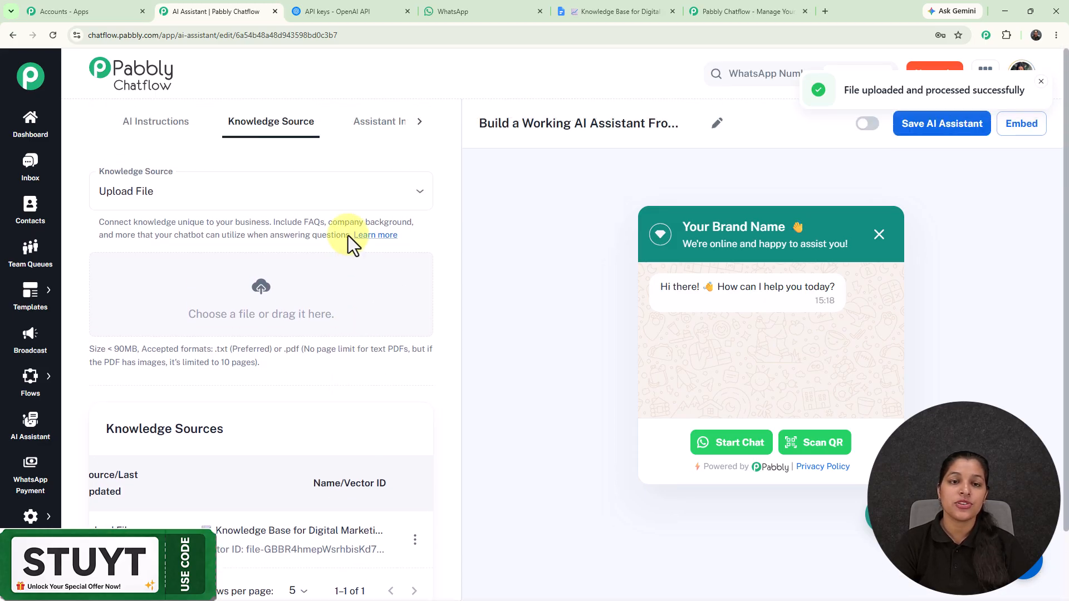
- In the Assistant Interface settings, replace "Your Brand Name" in the header heading with "GrowthSpark" and check the chat preview
click(397, 132)
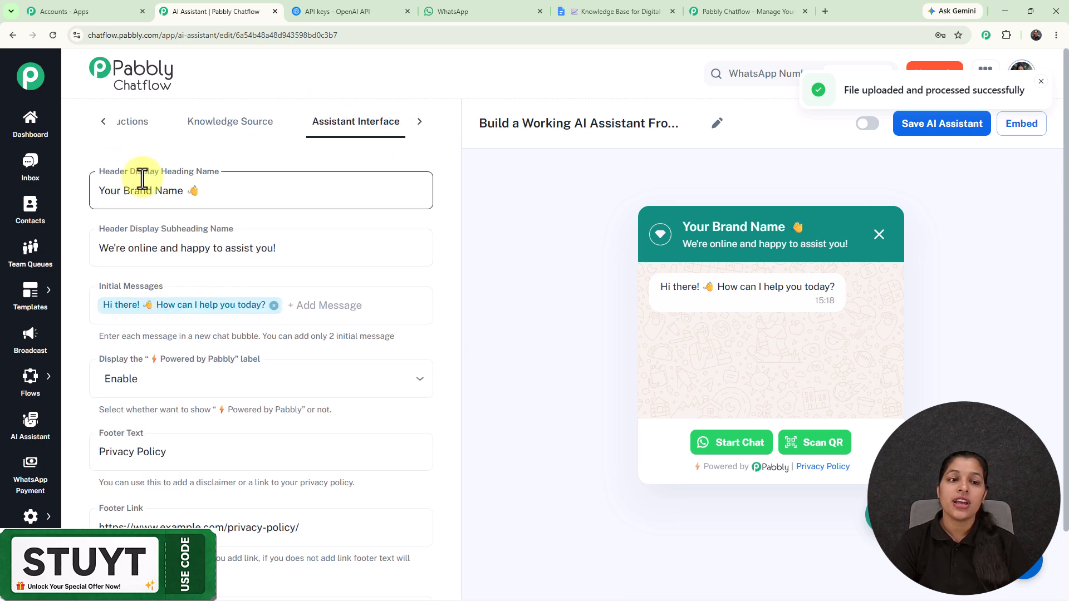
drag(181, 191, 44, 196)
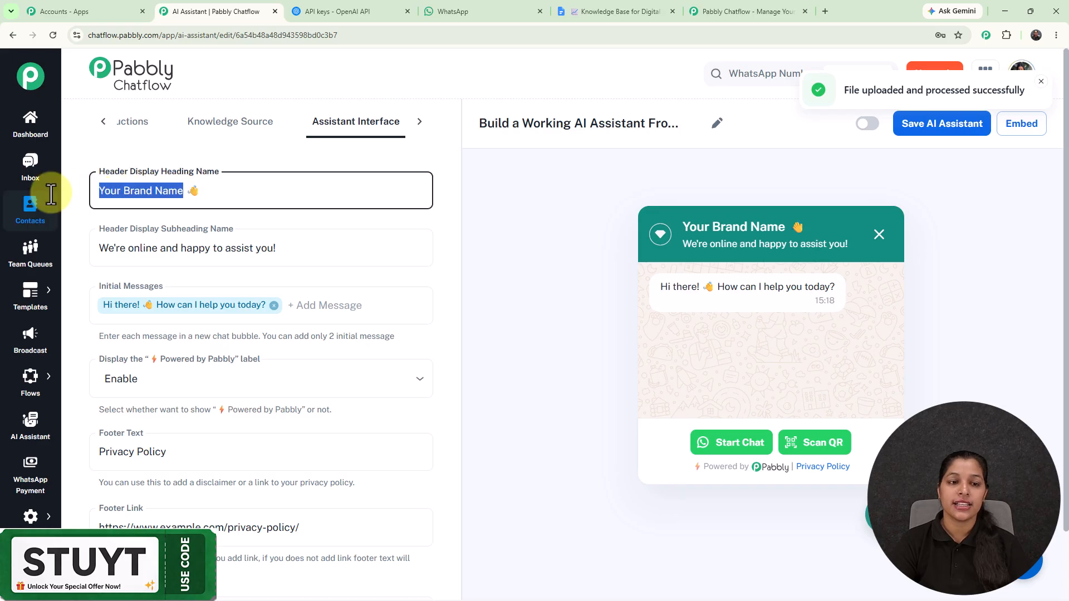
key(BackSpace)
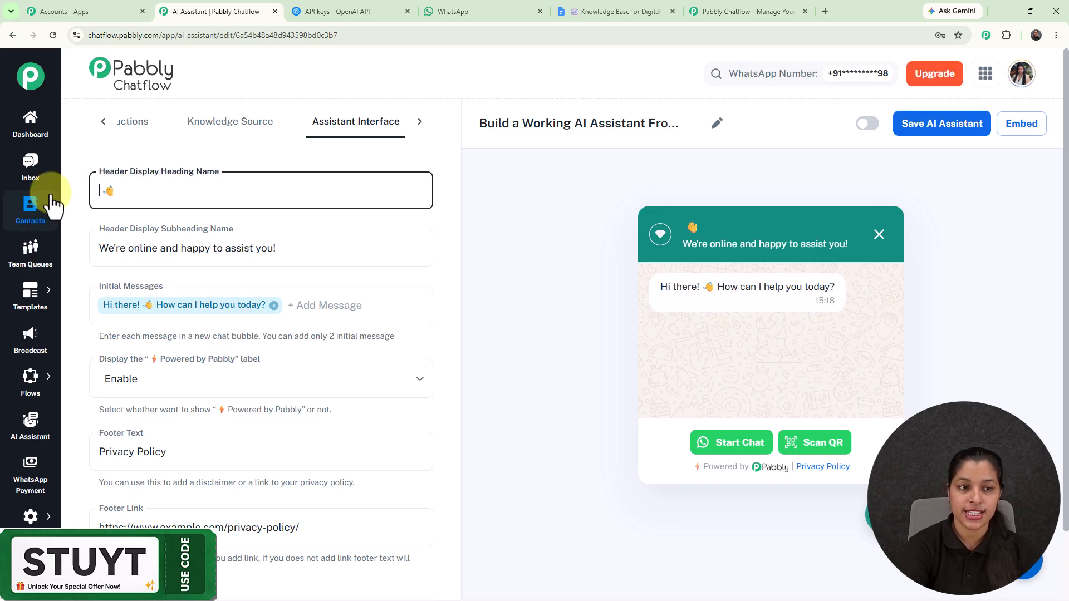
text(GrowthSpark)
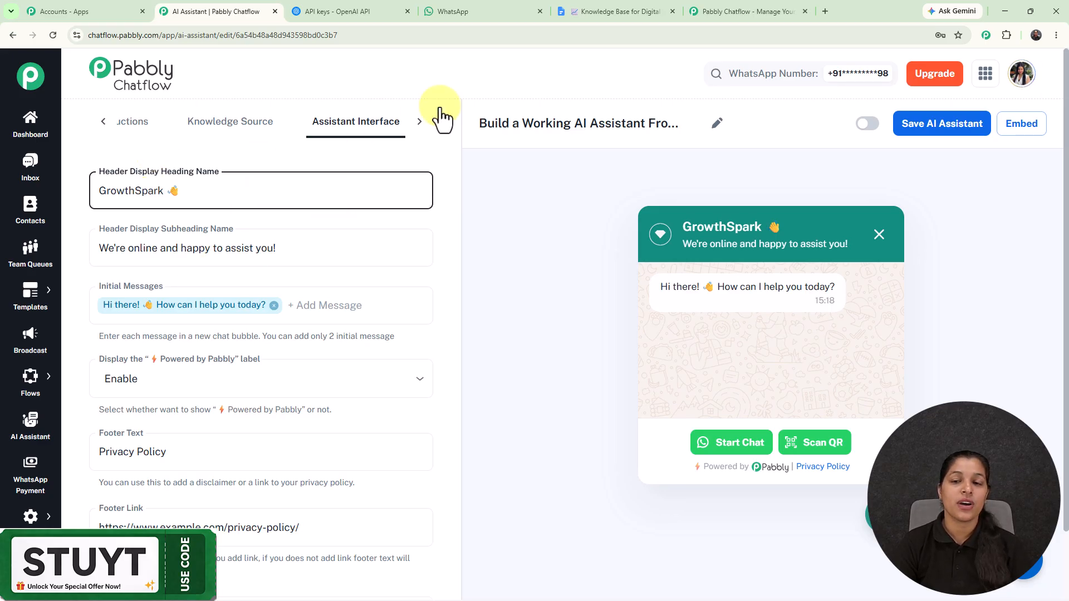
drag(684, 229, 794, 228)
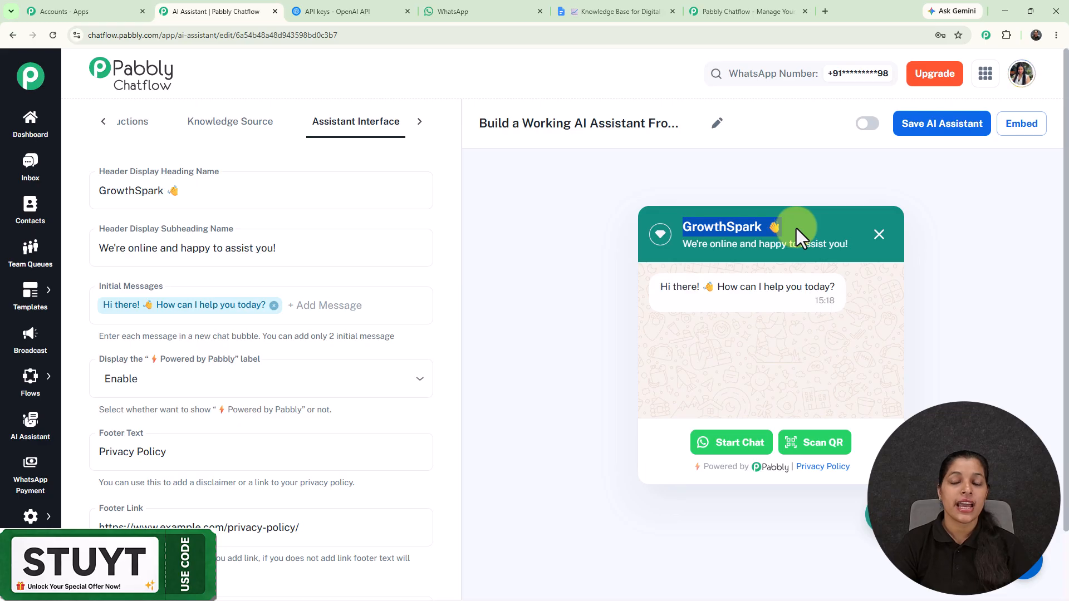
click(529, 210)
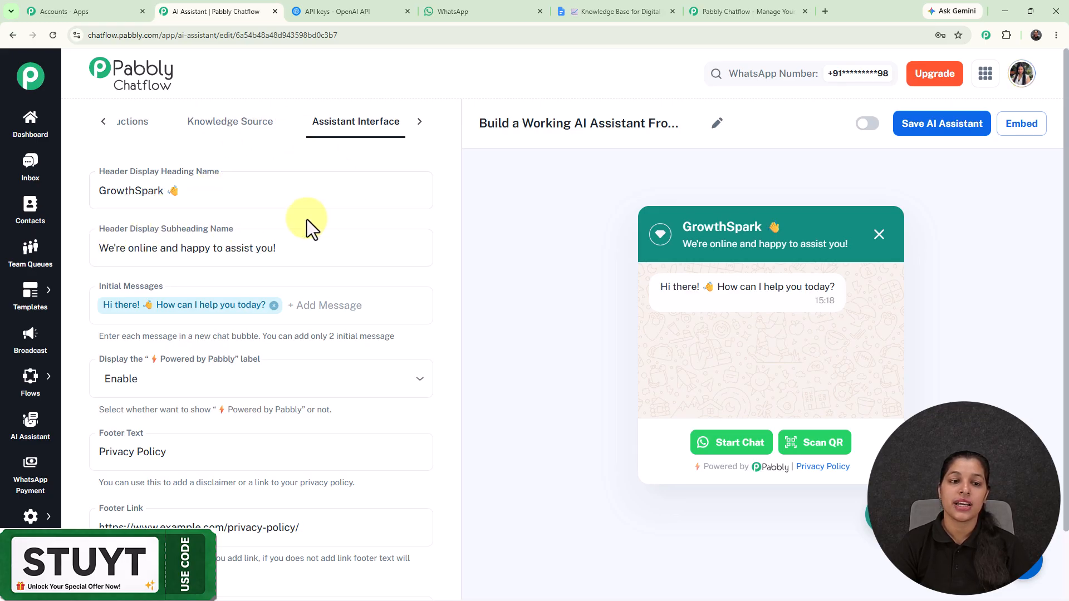
- Review the header subheading and initial message in the Assistant Interface settings and compare both with the chat preview
drag(95, 248, 314, 251)
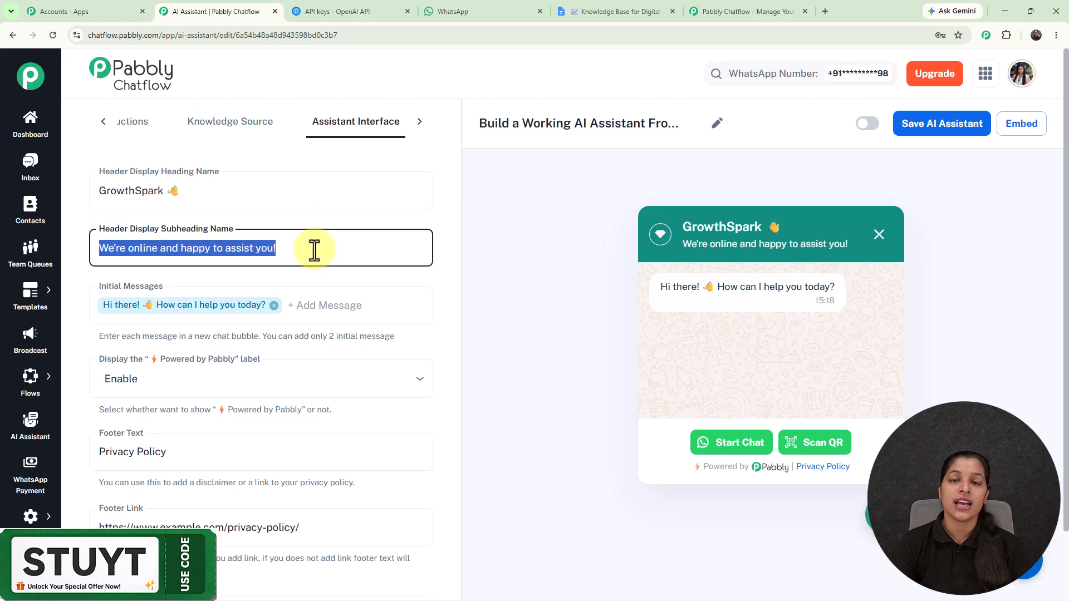
click(315, 251)
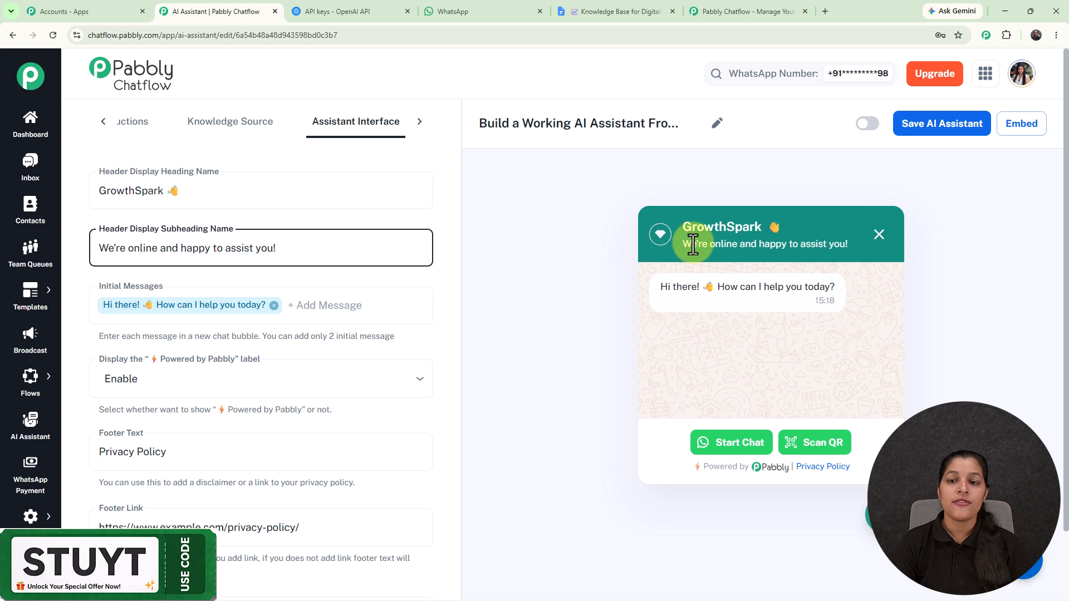
drag(692, 245, 875, 251)
click(600, 295)
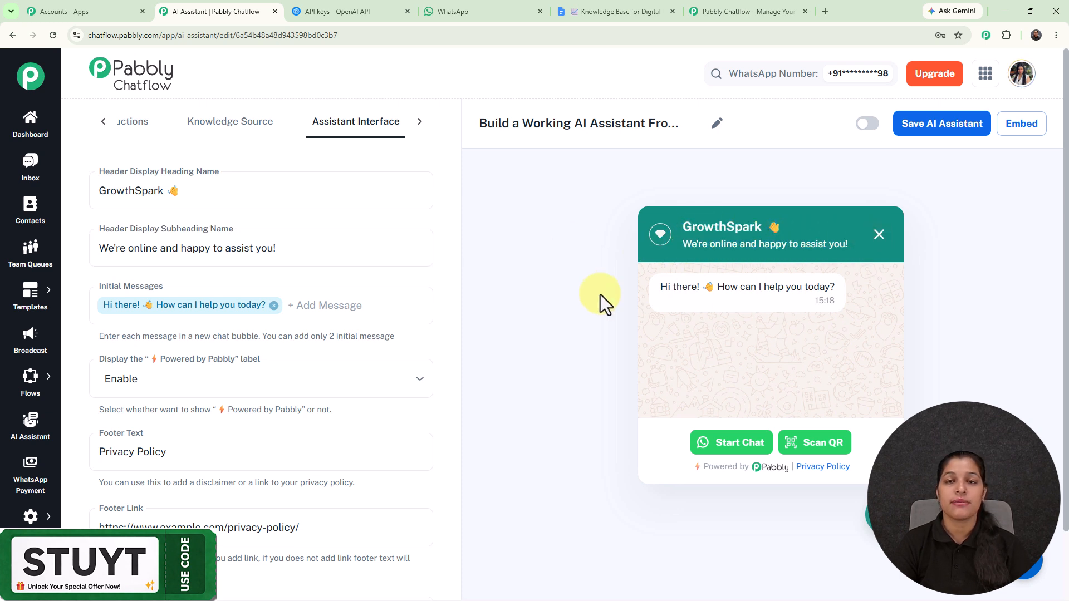
scroll(449, 379, down, 1)
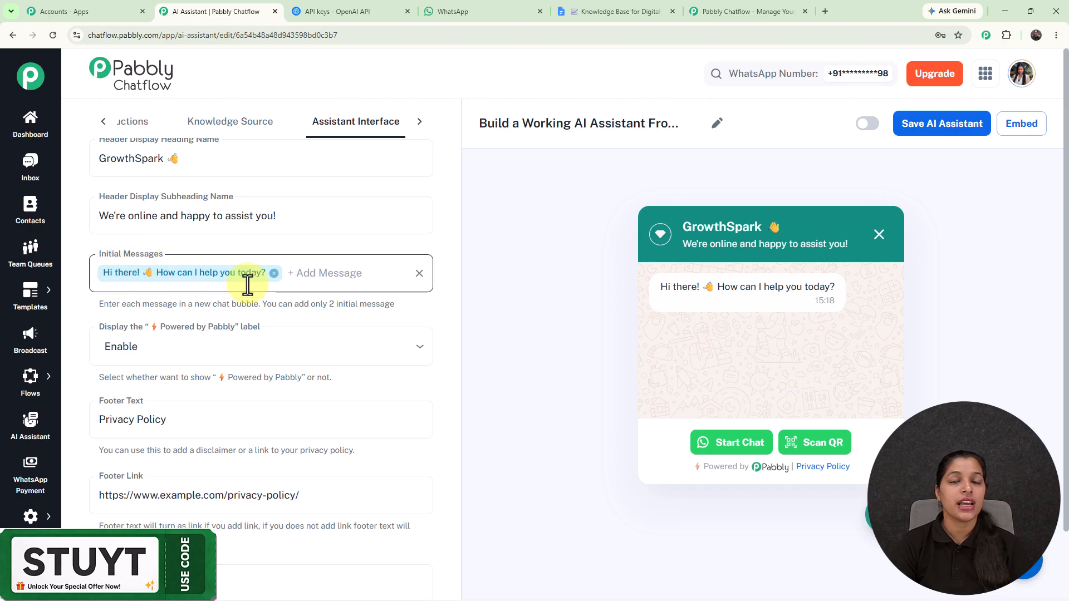
drag(658, 287, 868, 286)
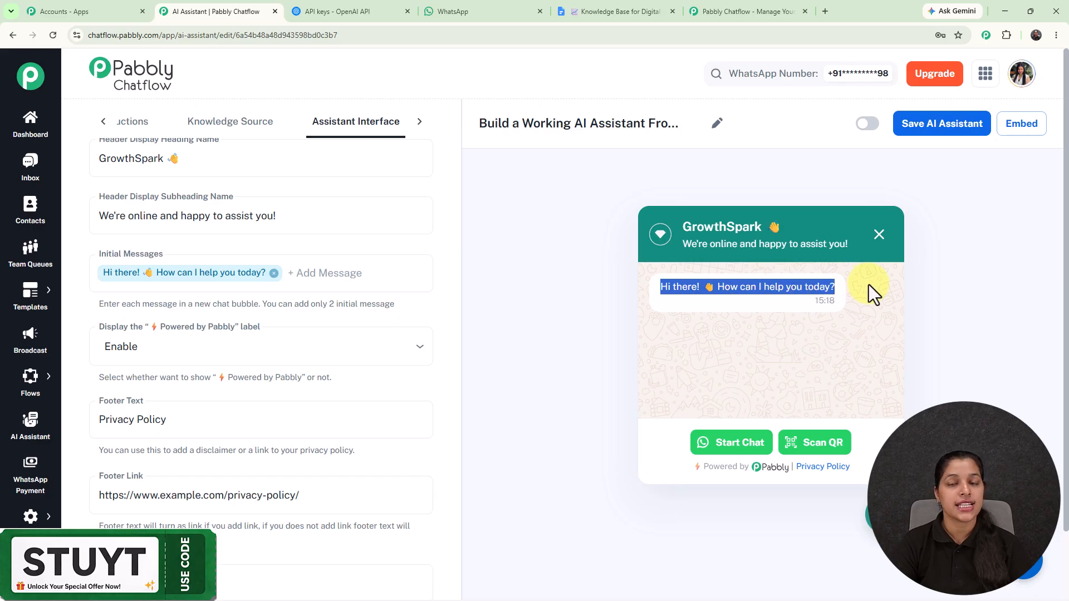
click(542, 345)
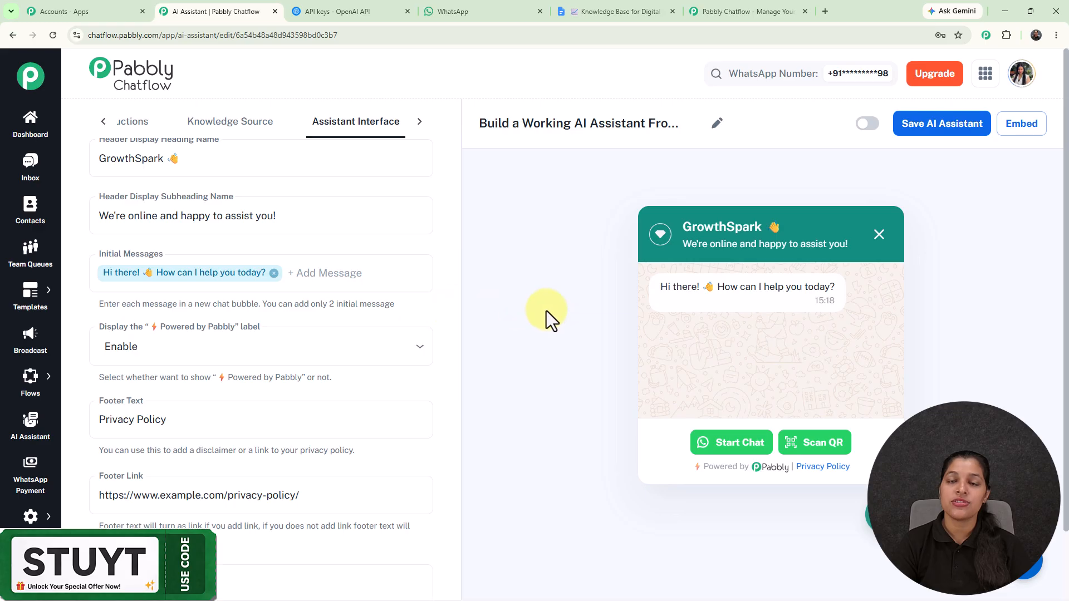
- Set the display of the "Powered by Pabbly" label in the chat footer to Disable
scroll(293, 365, down, 2)
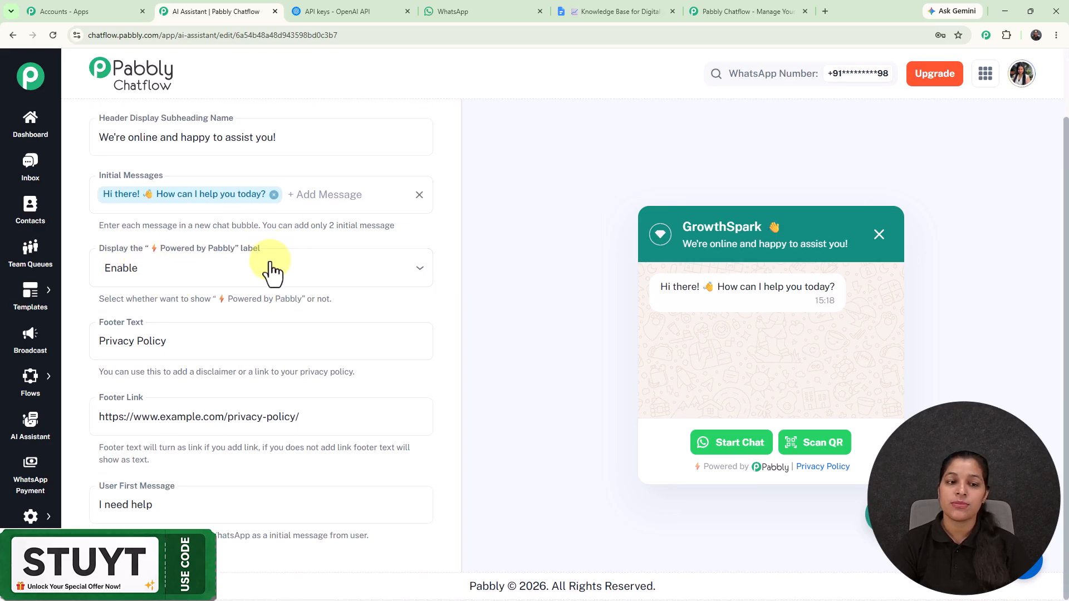
click(411, 269)
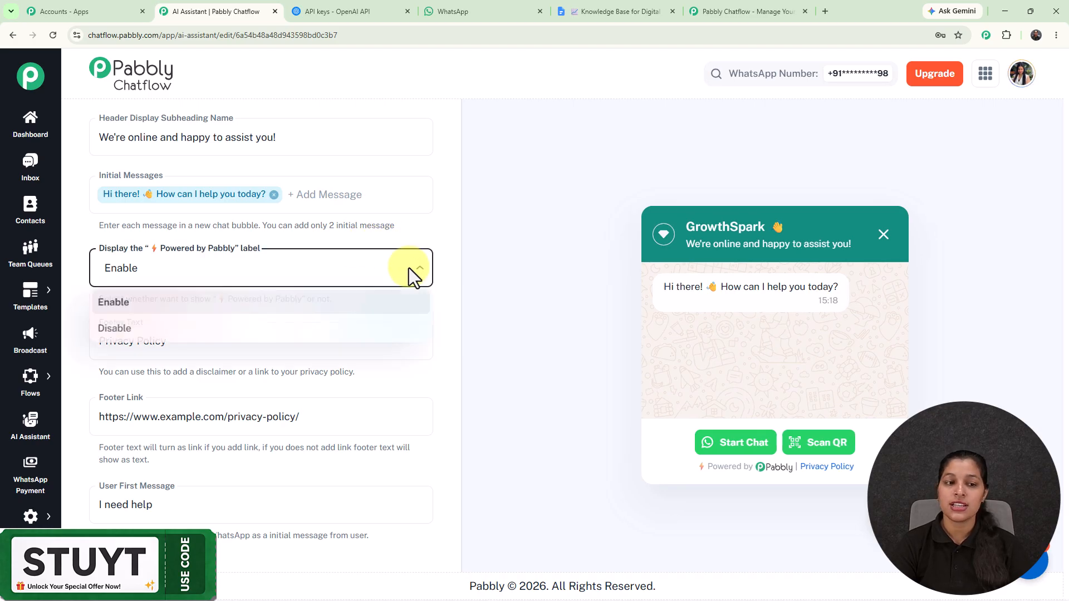
click(123, 328)
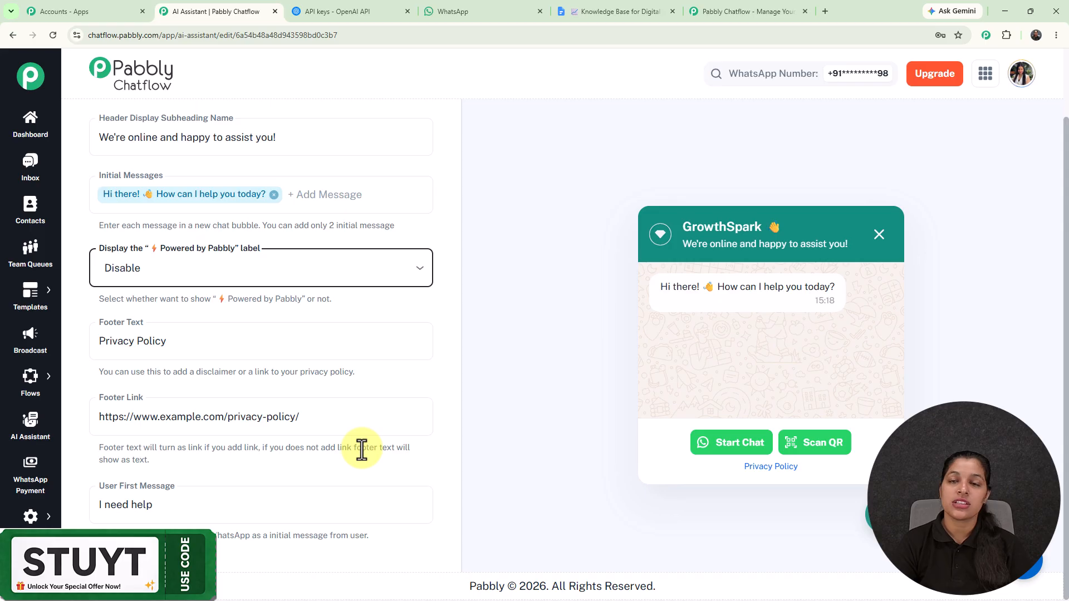
- Open the assistant's Styling settings and check the Theme Mode options
scroll(362, 450, up, 3)
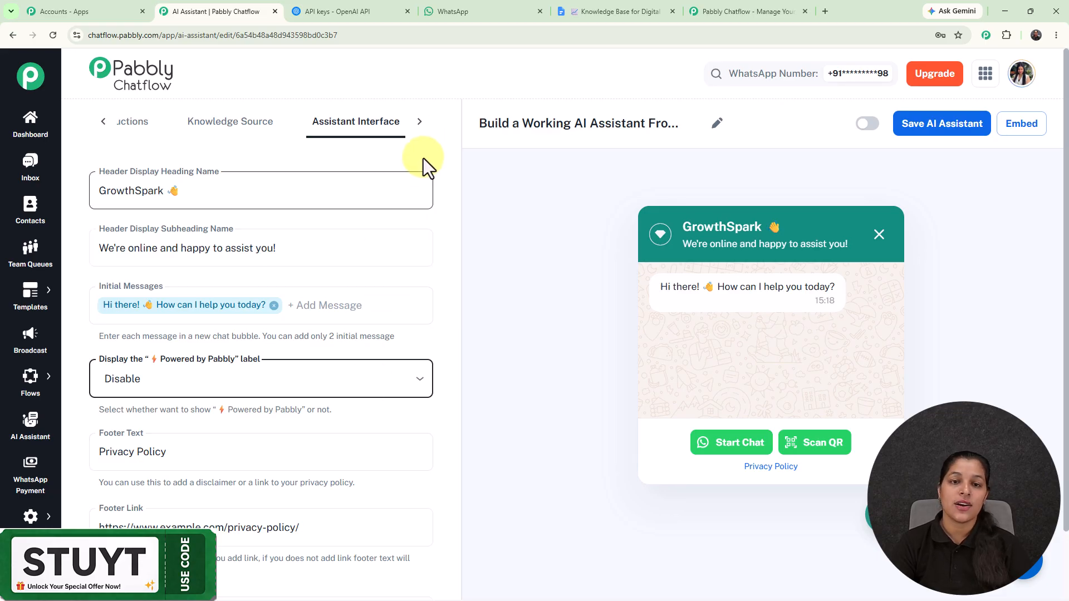
click(420, 129)
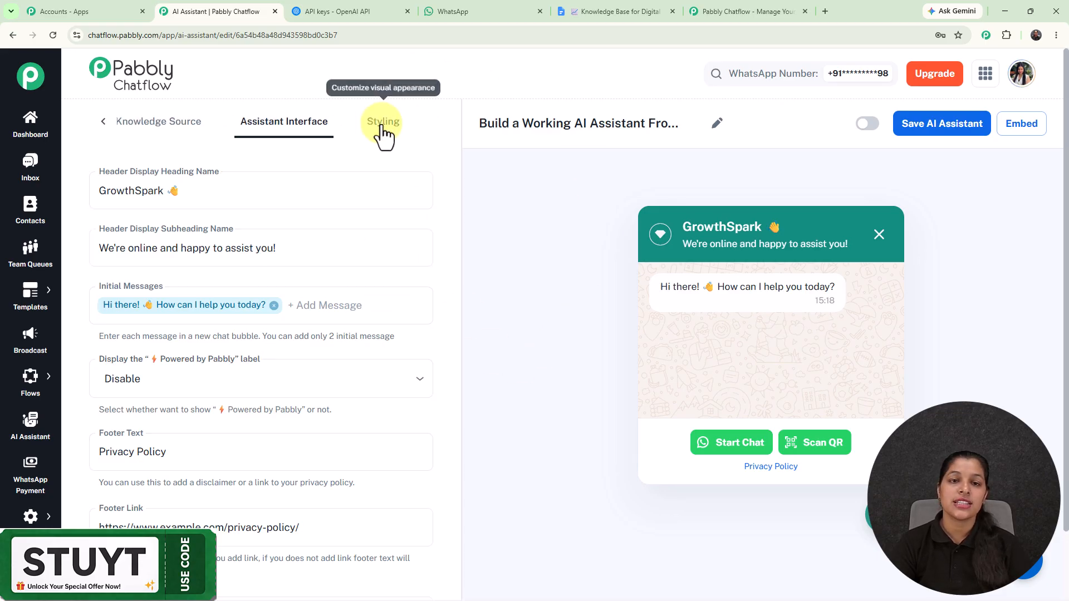
click(382, 133)
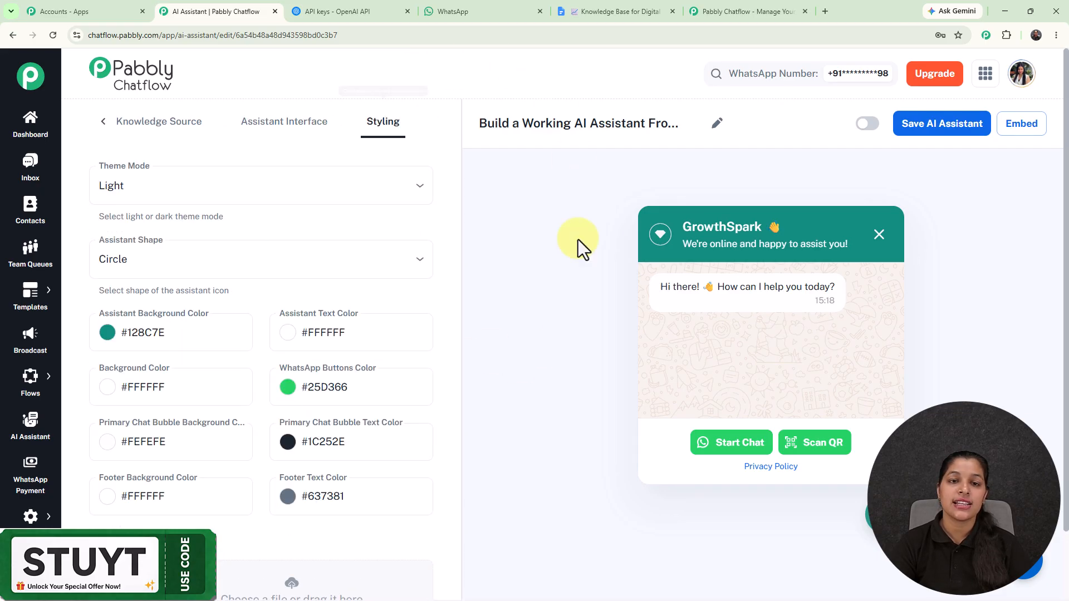
click(334, 199)
click(336, 184)
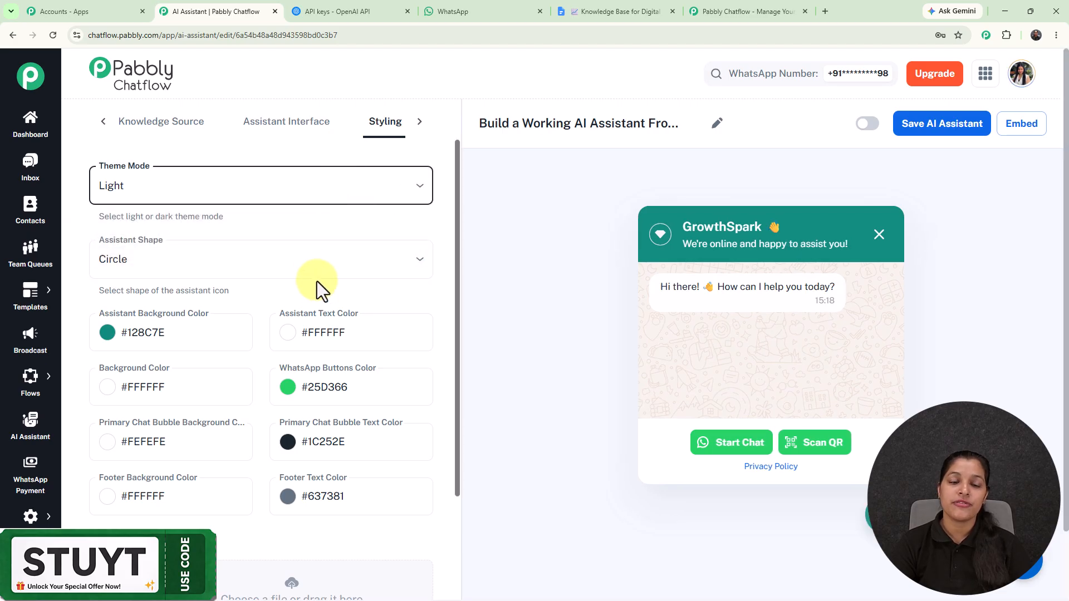
- Review the assistant's color settings and the header profile, assistant profile and background picture upload options
scroll(289, 250, down, 4)
scroll(206, 246, down, 2)
scroll(207, 252, up, 2)
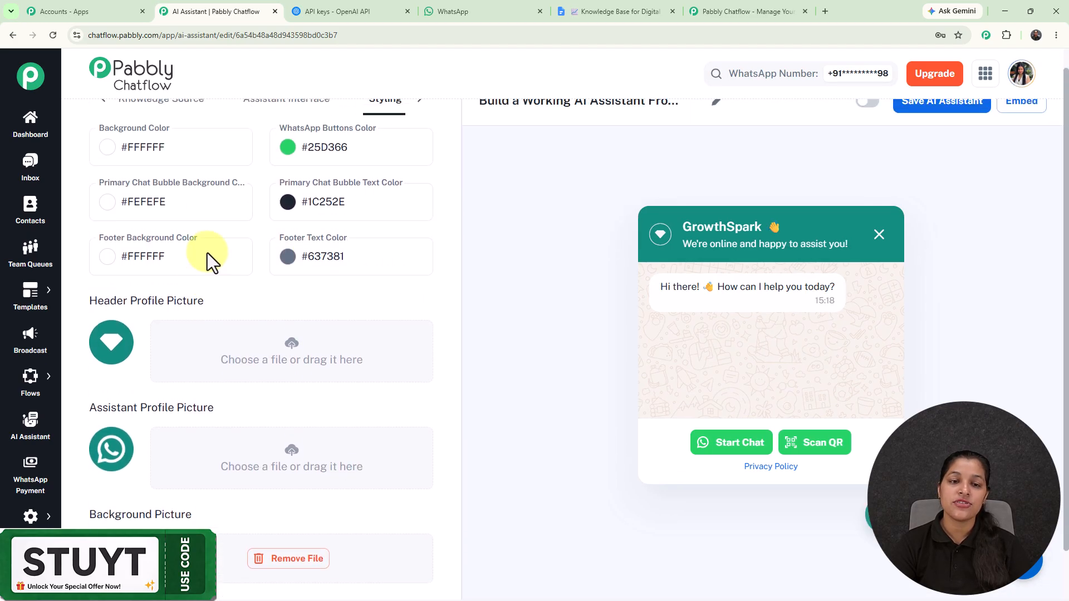
scroll(361, 234, up, 3)
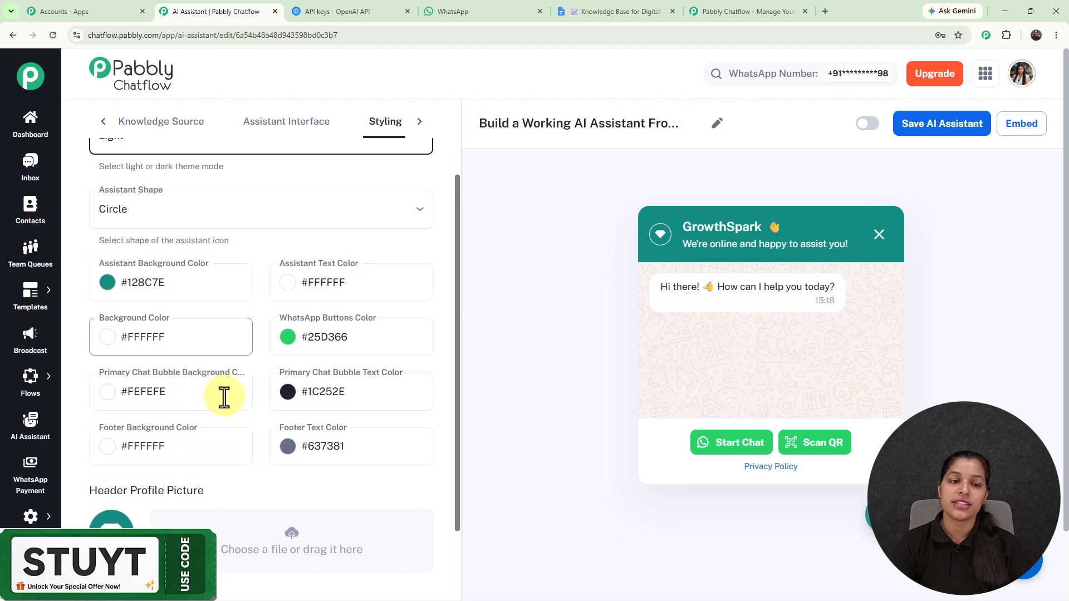
scroll(401, 320, down, 3)
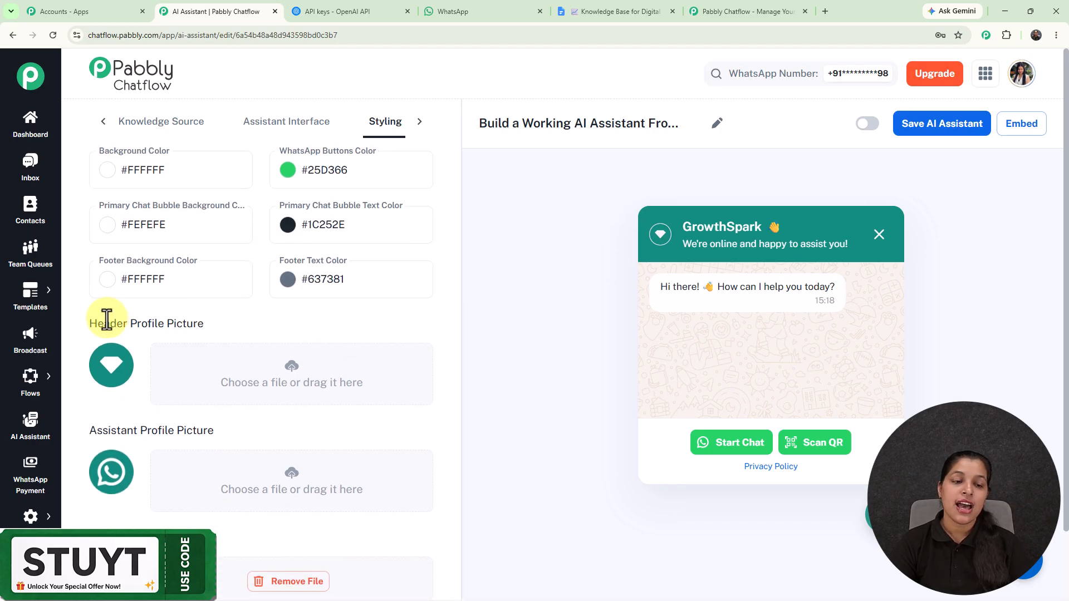
drag(91, 323, 293, 329)
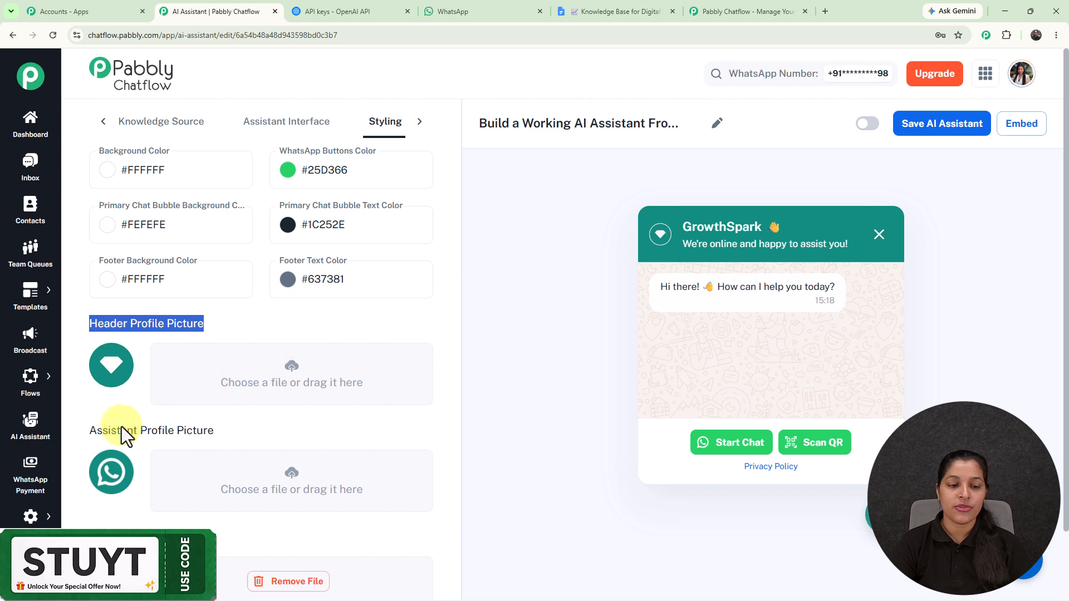
drag(95, 430, 274, 435)
scroll(328, 440, down, 2)
scroll(435, 332, up, 5)
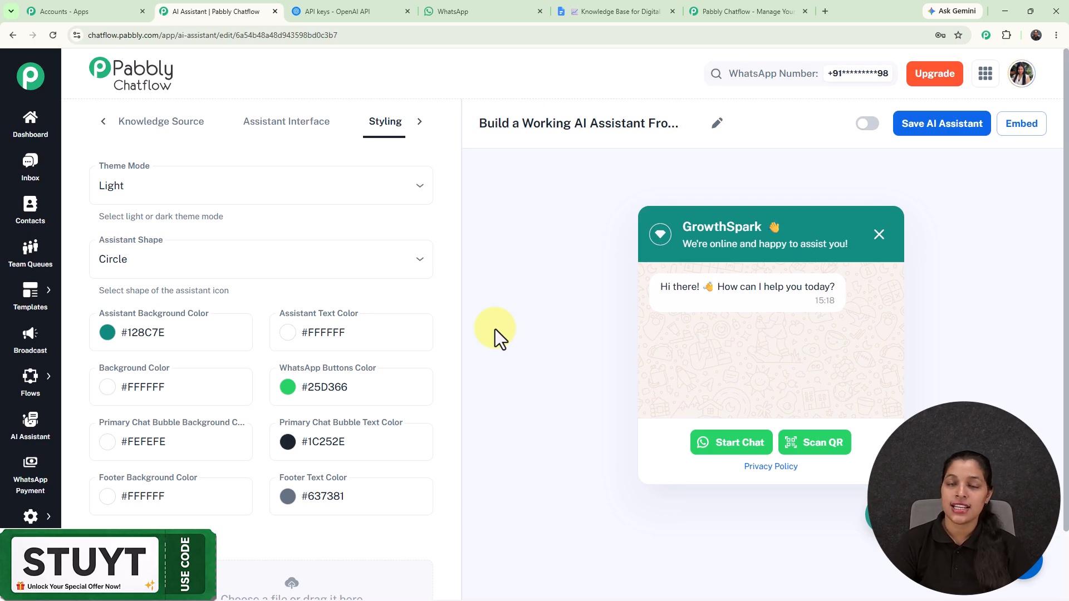
- Activate the AI assistant and save its configuration
click(867, 123)
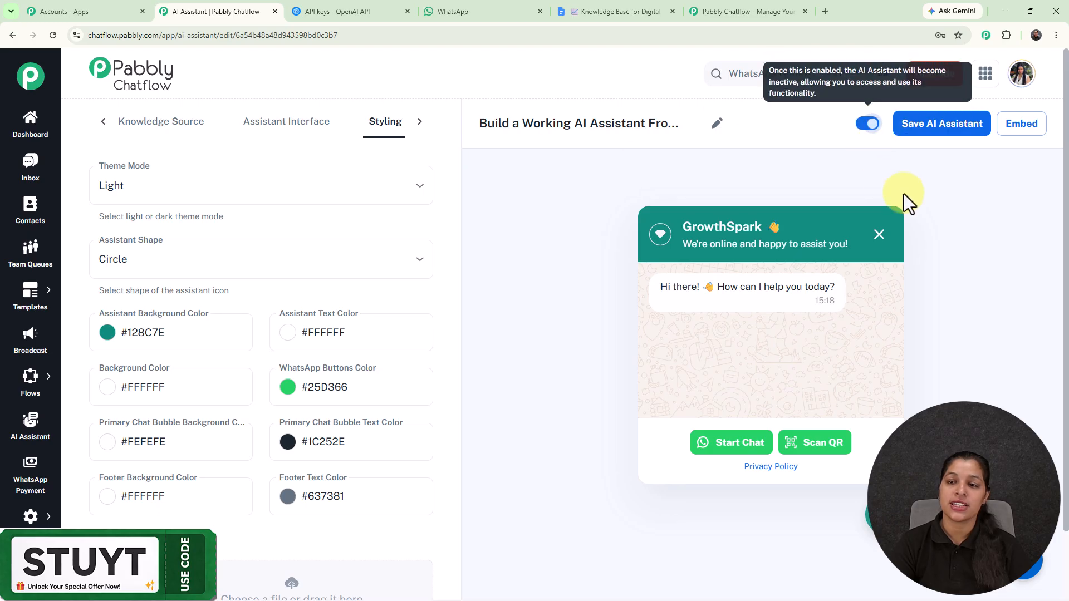
click(945, 123)
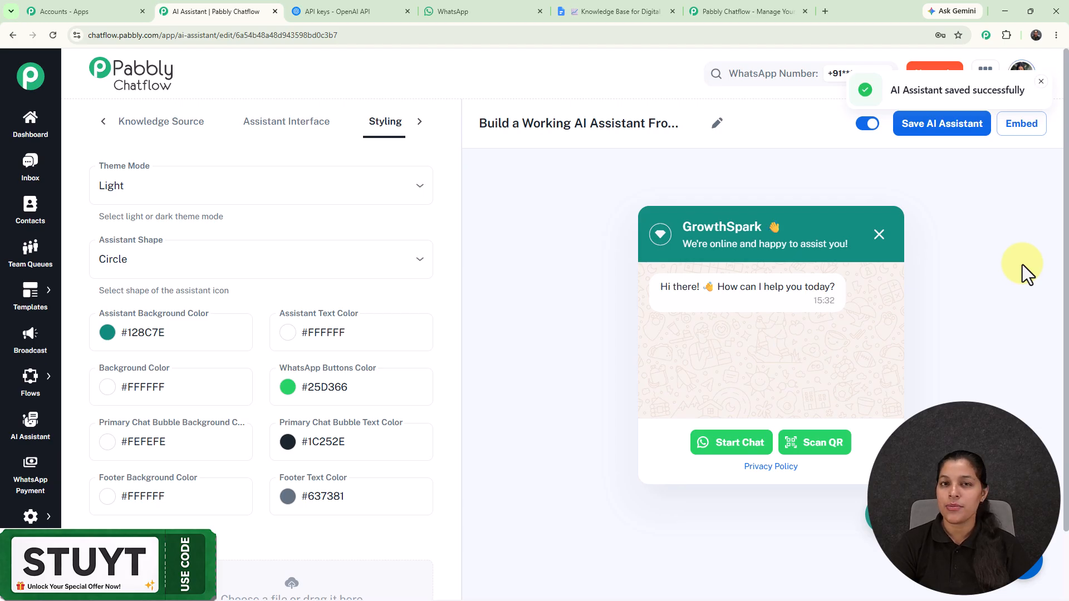
- View the script for embedding the AI assistant on a website and close it again
click(1019, 134)
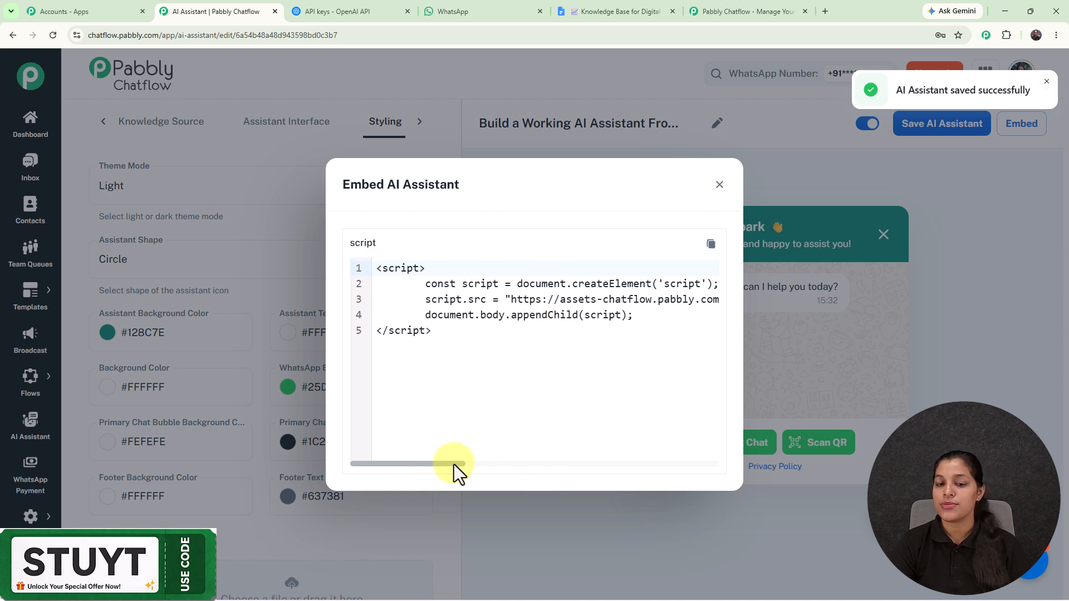
drag(455, 464, 339, 479)
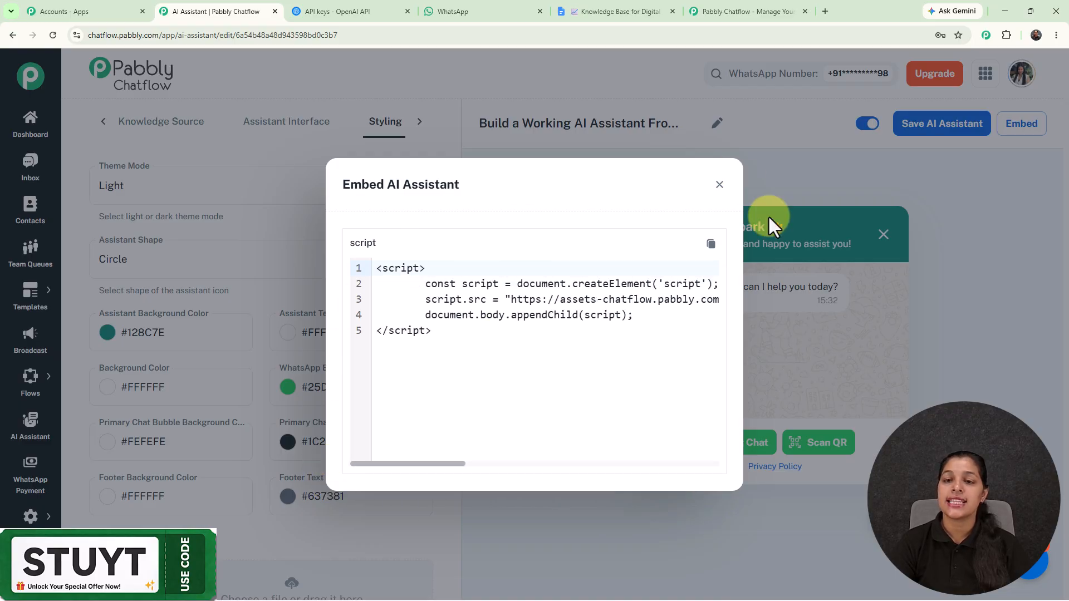
click(718, 185)
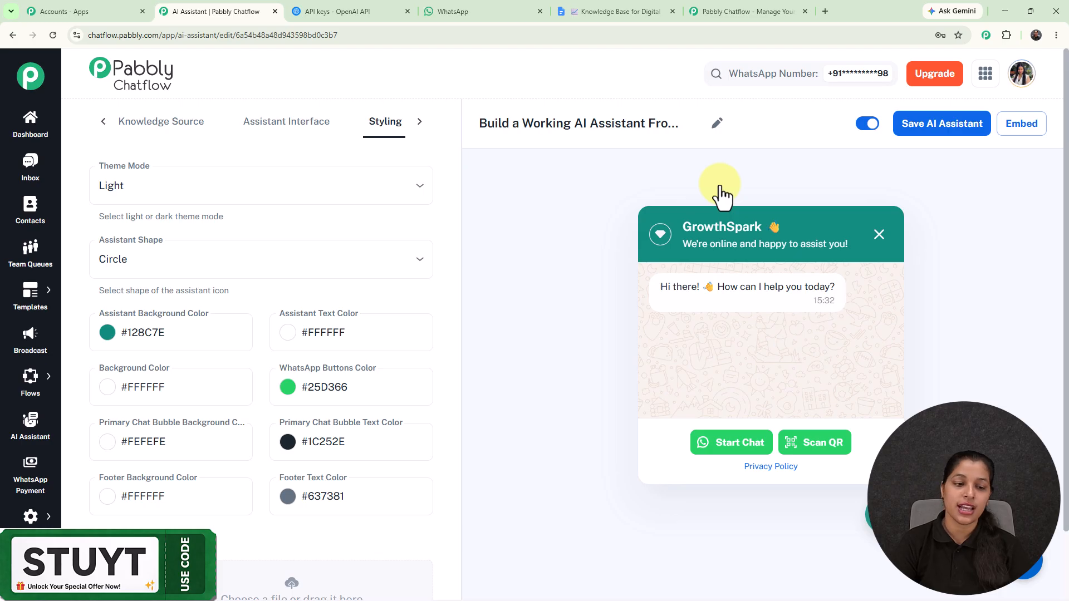
- In Inbox Settings, review the AI Auto-Reply rule's contact list and AI assistant choices, along with the off-hours message and working hours
mouse_move(30, 516)
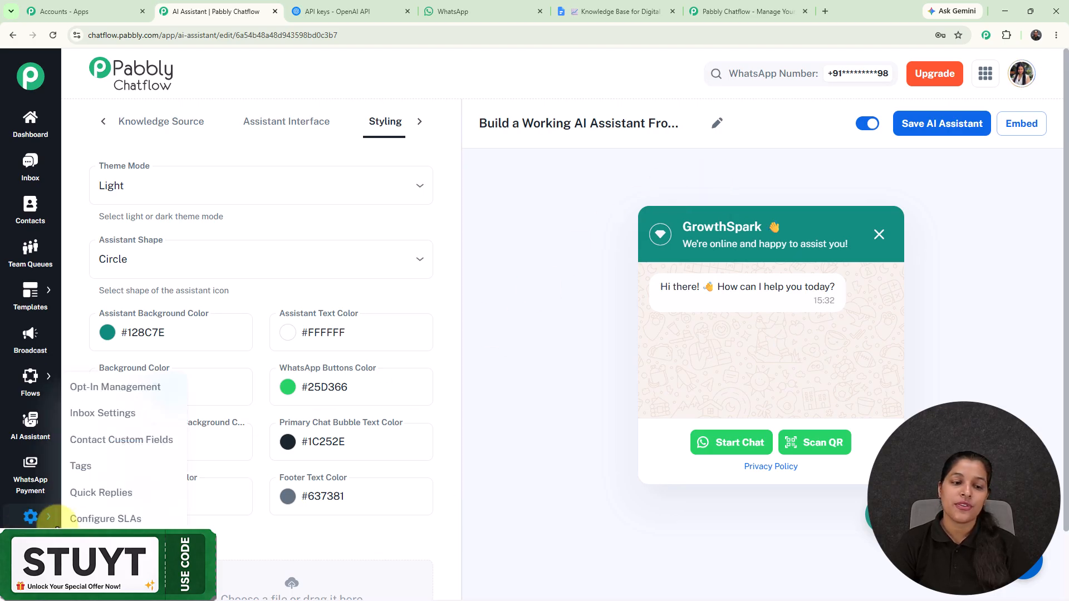
click(113, 414)
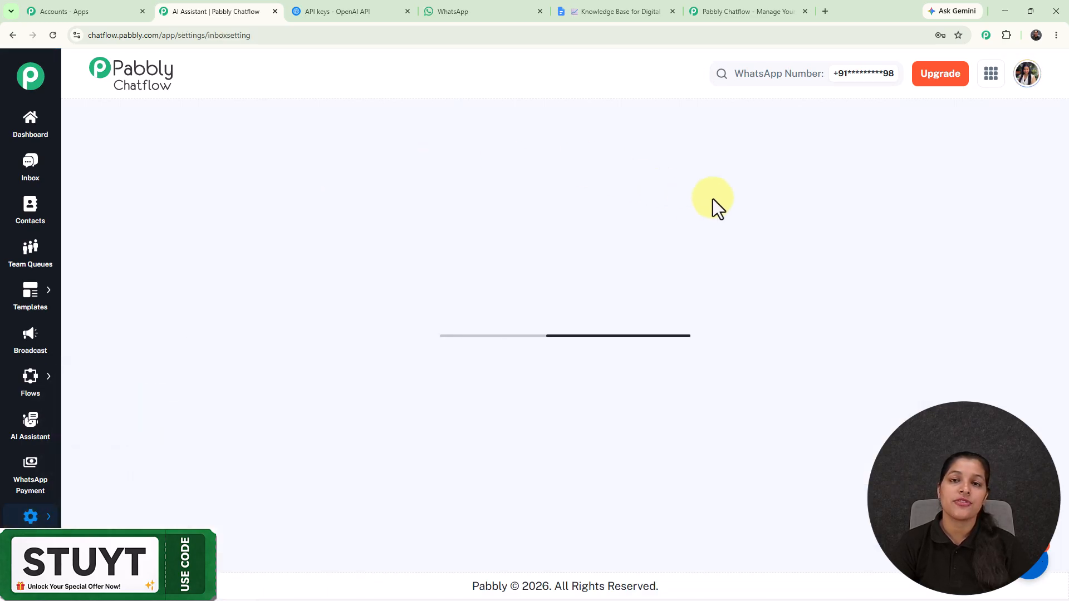
scroll(718, 211, down, 5)
scroll(721, 218, down, 10)
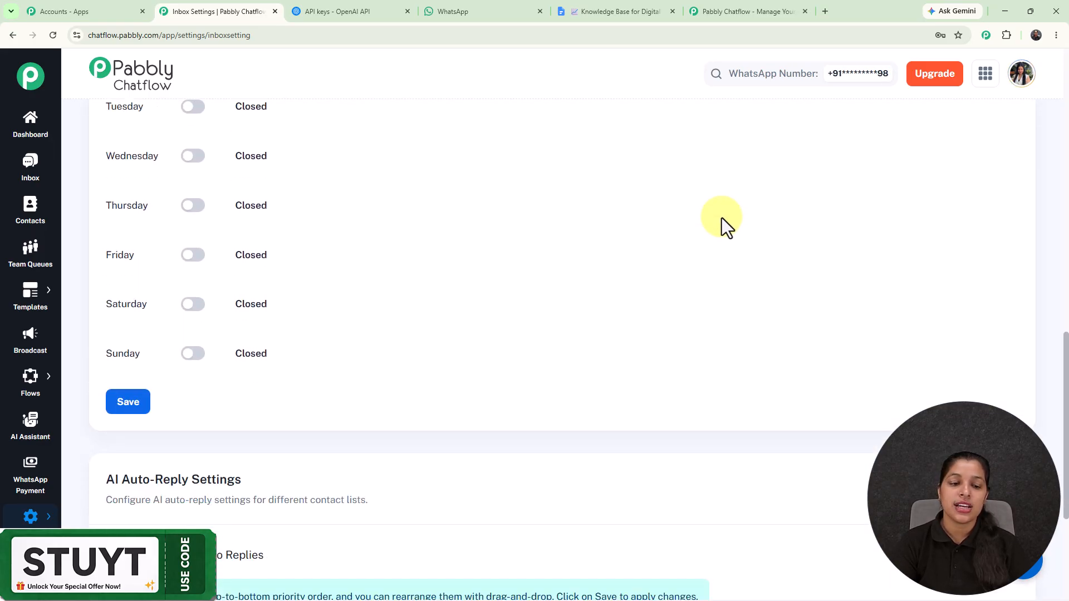
scroll(720, 225, down, 1)
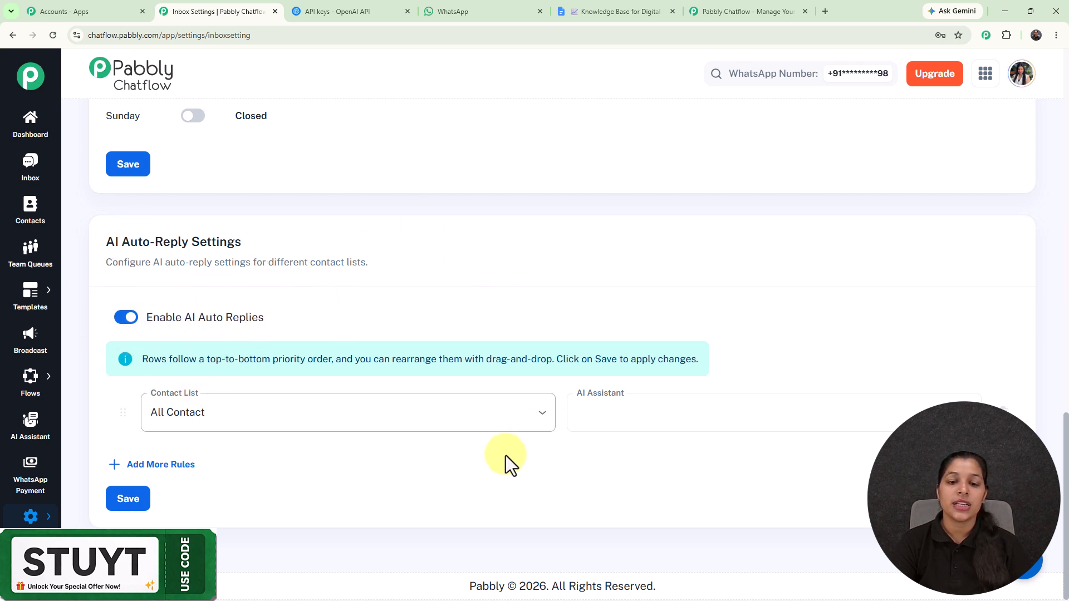
click(475, 419)
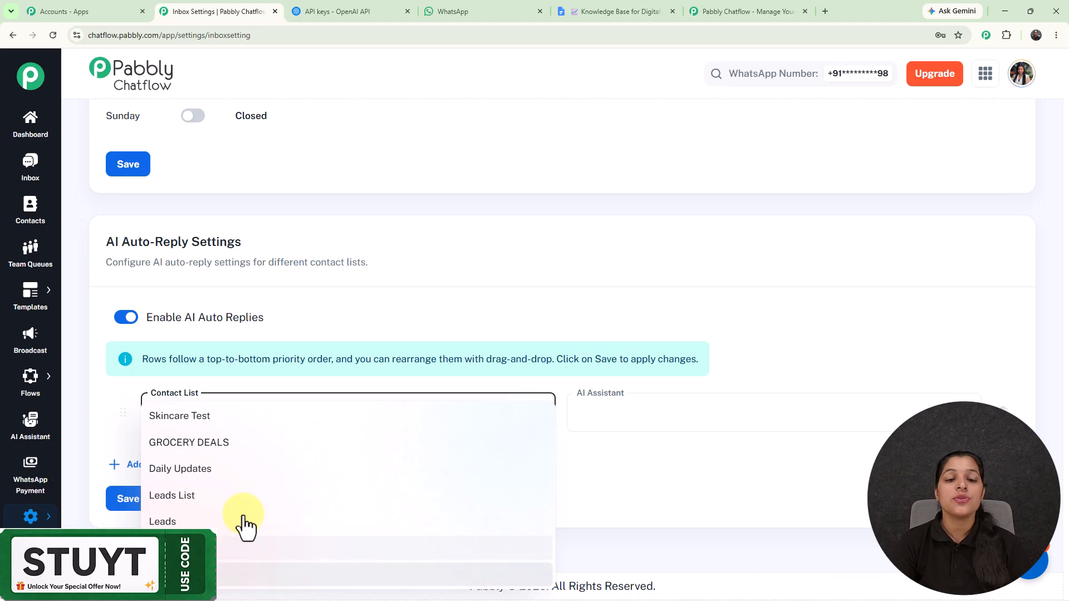
click(353, 303)
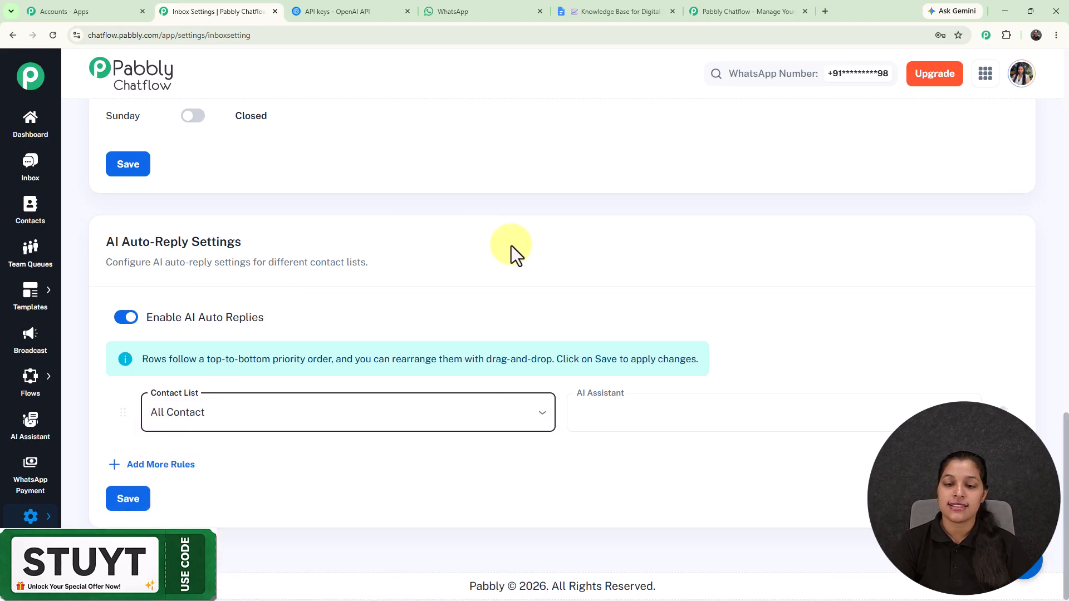
click(617, 412)
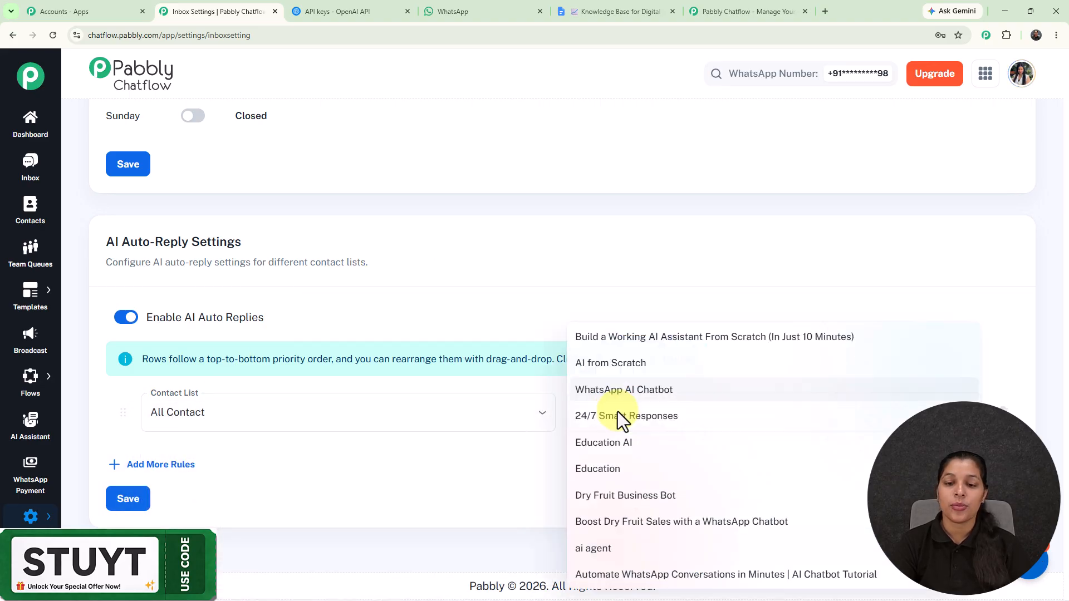
click(479, 288)
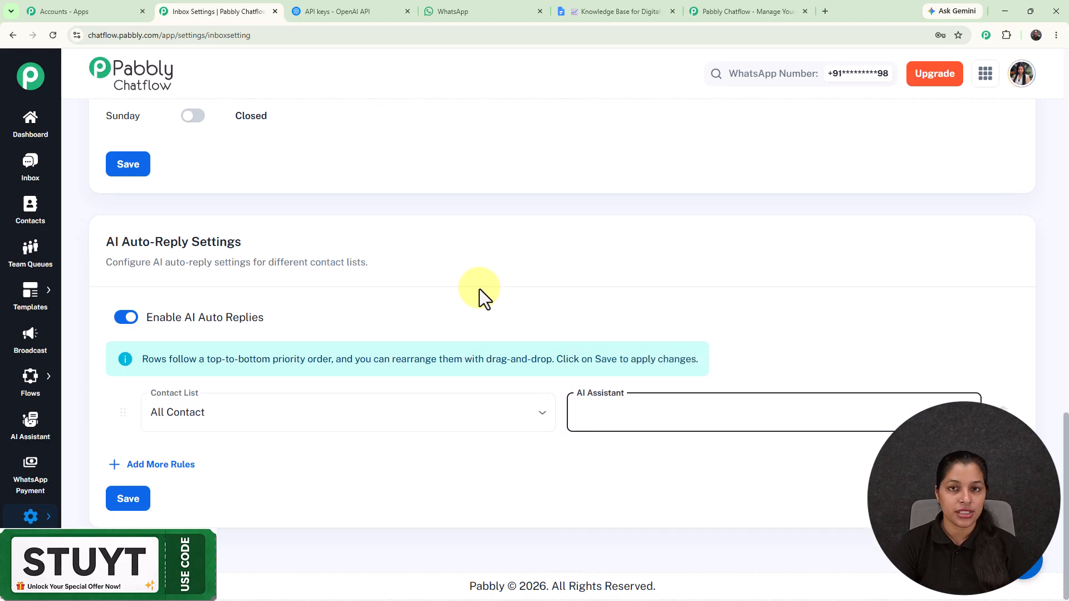
scroll(480, 289, up, 9)
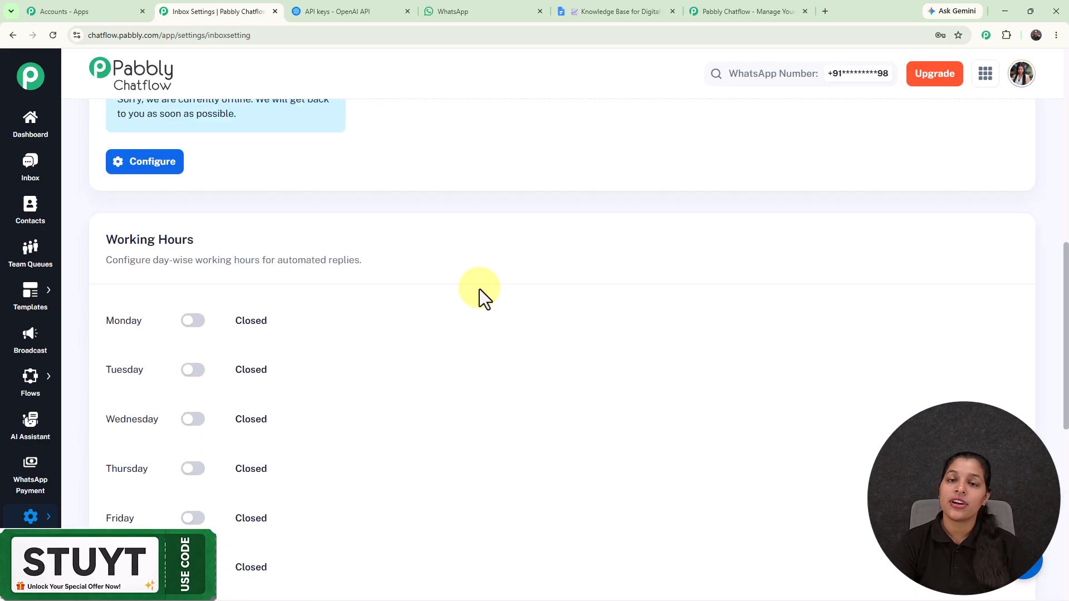
scroll(479, 289, up, 3)
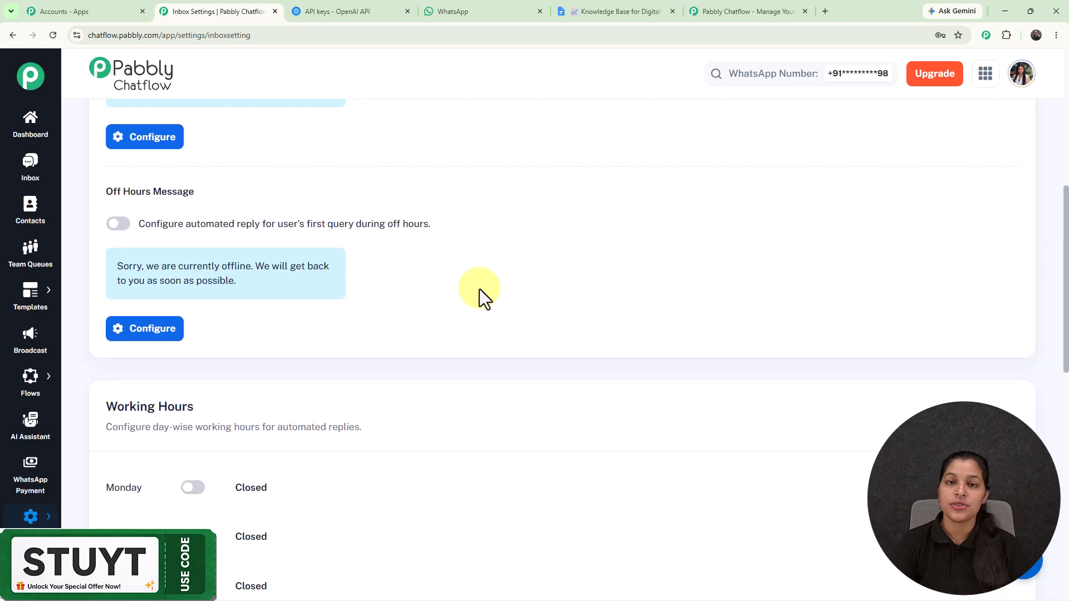
- In the inbox, open the most recent contact's chat and assign it the "Build a Working AI Assistant From Scratch (In Just 10 Minutes)" assistant
click(47, 180)
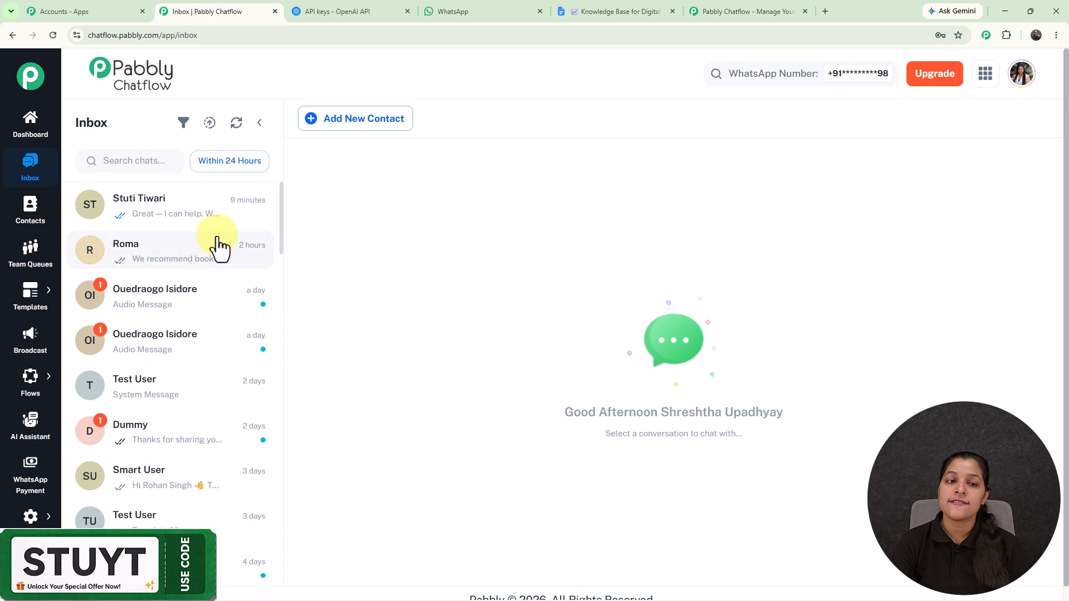
click(201, 215)
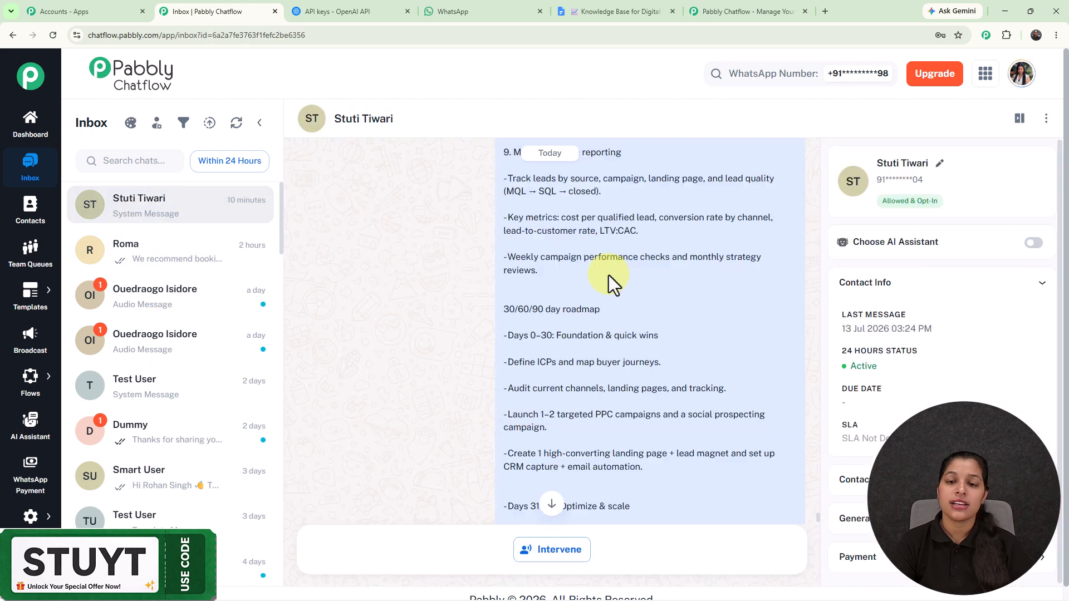
click(1031, 243)
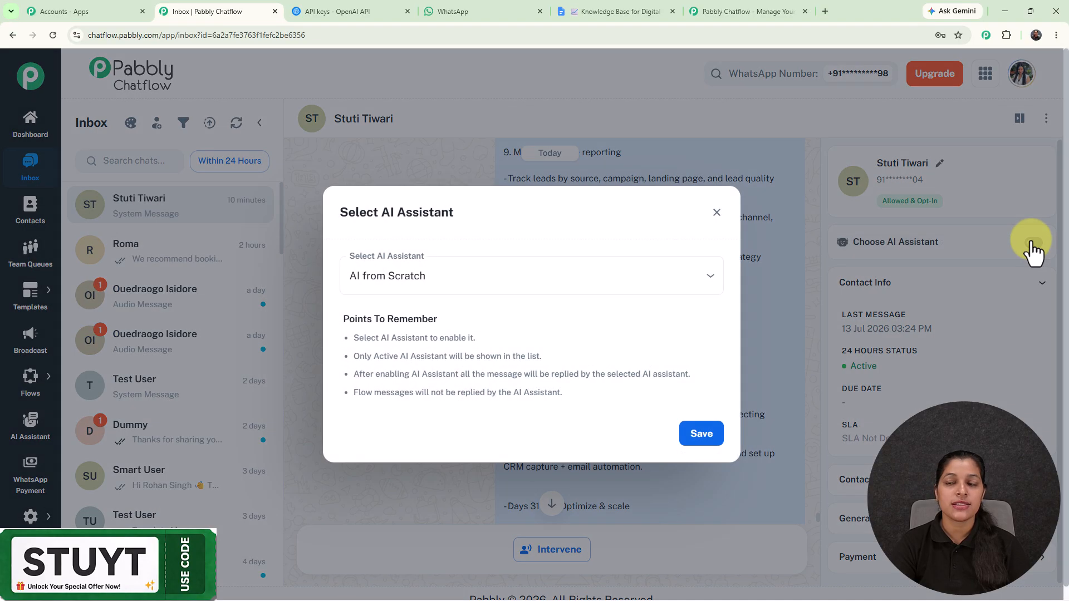
click(537, 281)
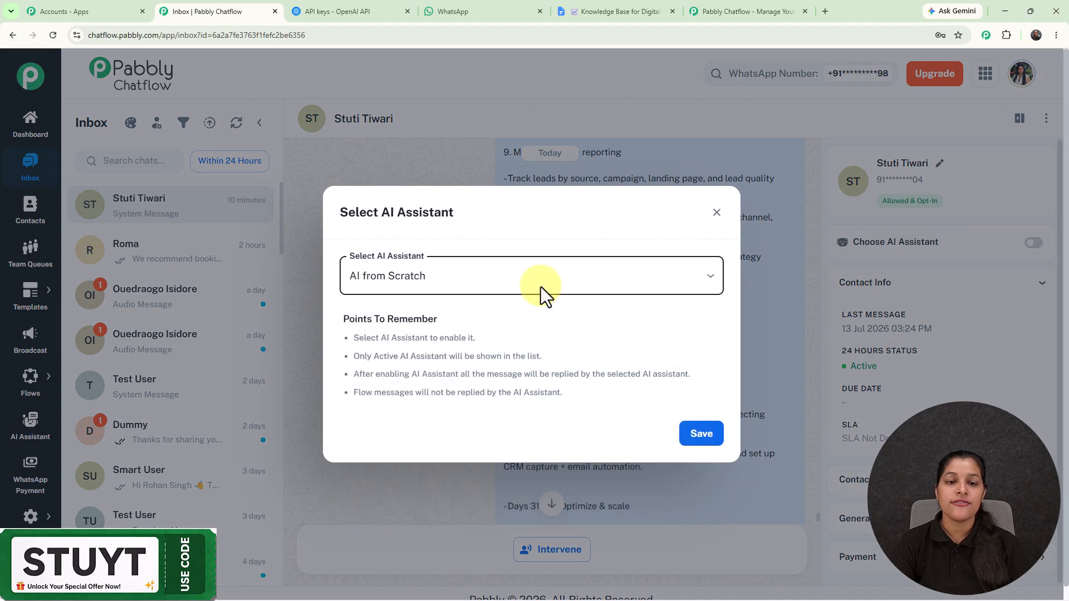
click(533, 312)
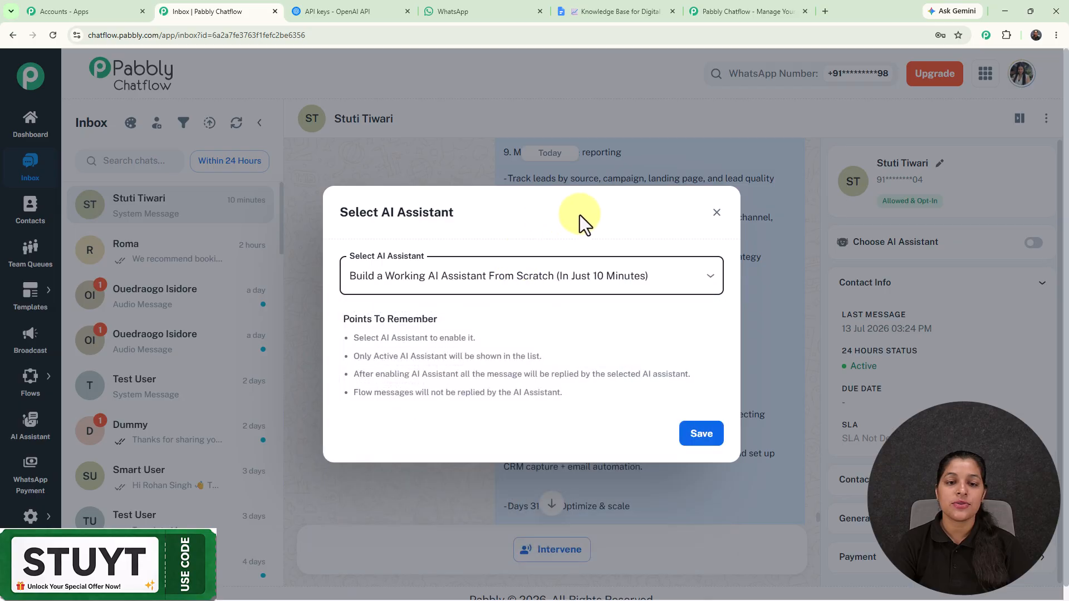
click(703, 445)
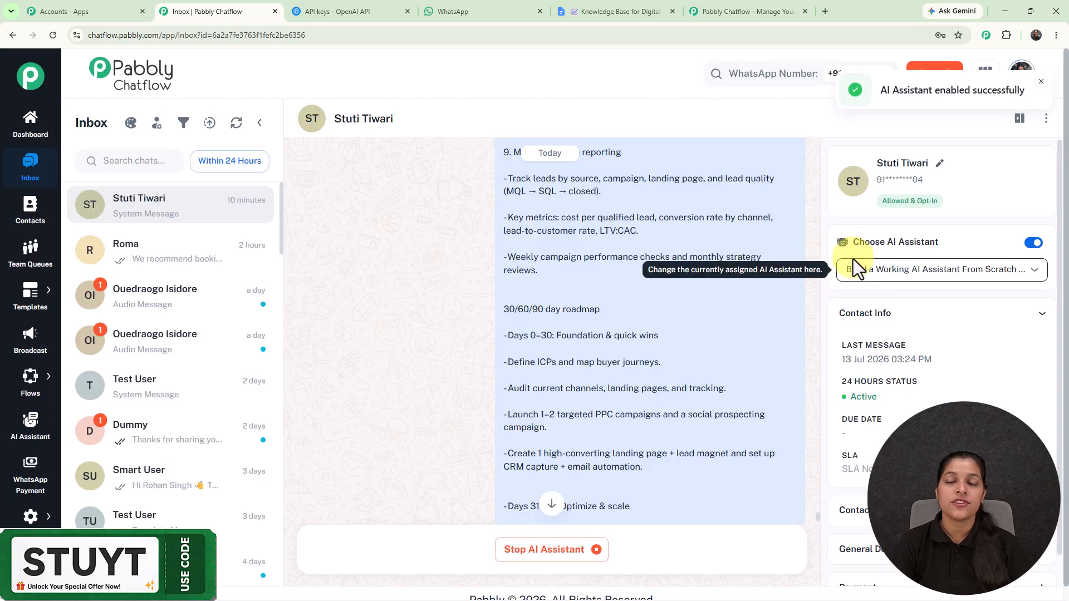